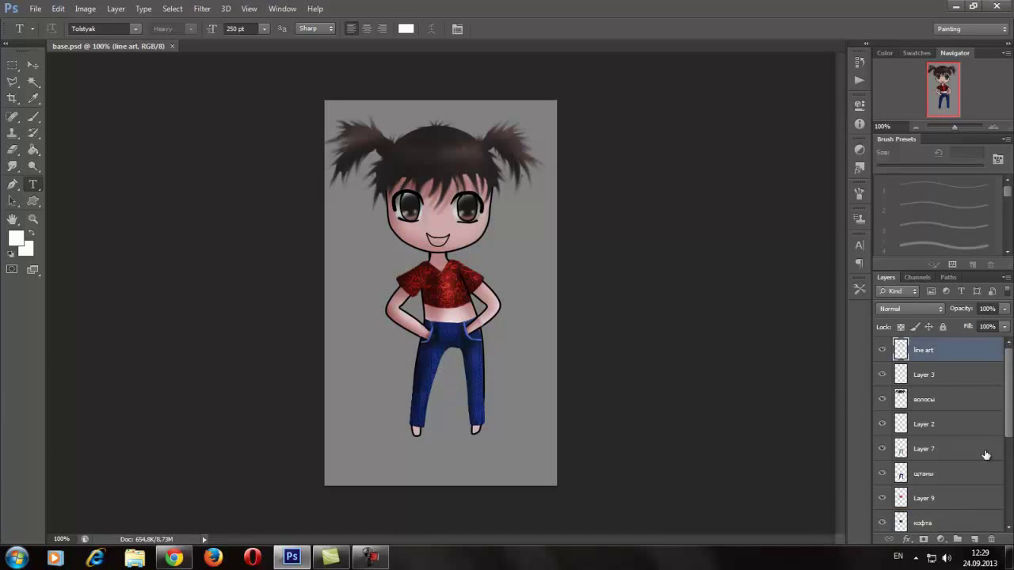
On the skin layer, sample the pink skin tone and set a darker shade with a soft brush.
click(946, 495)
key(ctrl+plus)
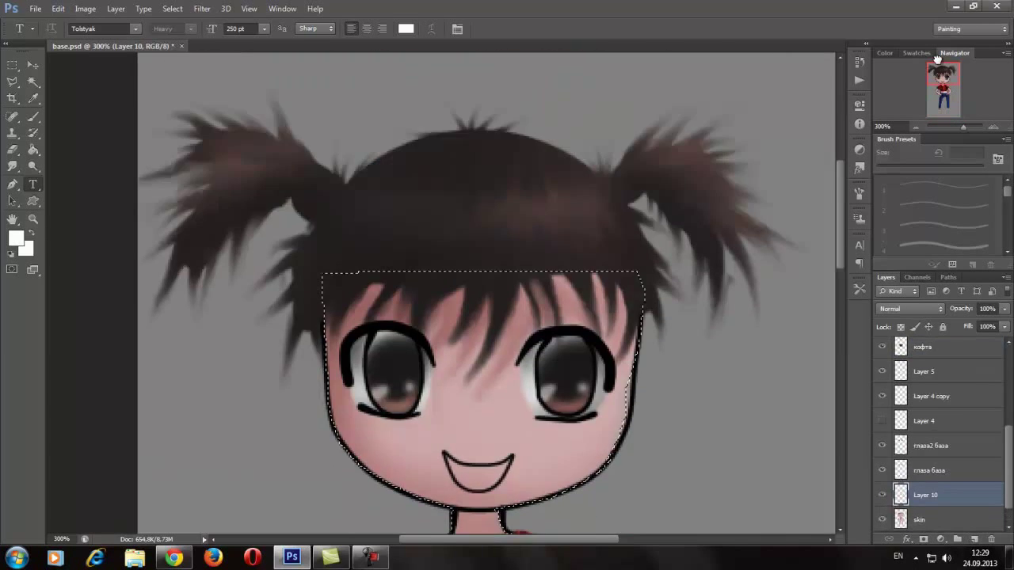
key(ctrl+plus)
key(i)
click(15, 238)
key(Return)
key(b)
right_click(497, 300)
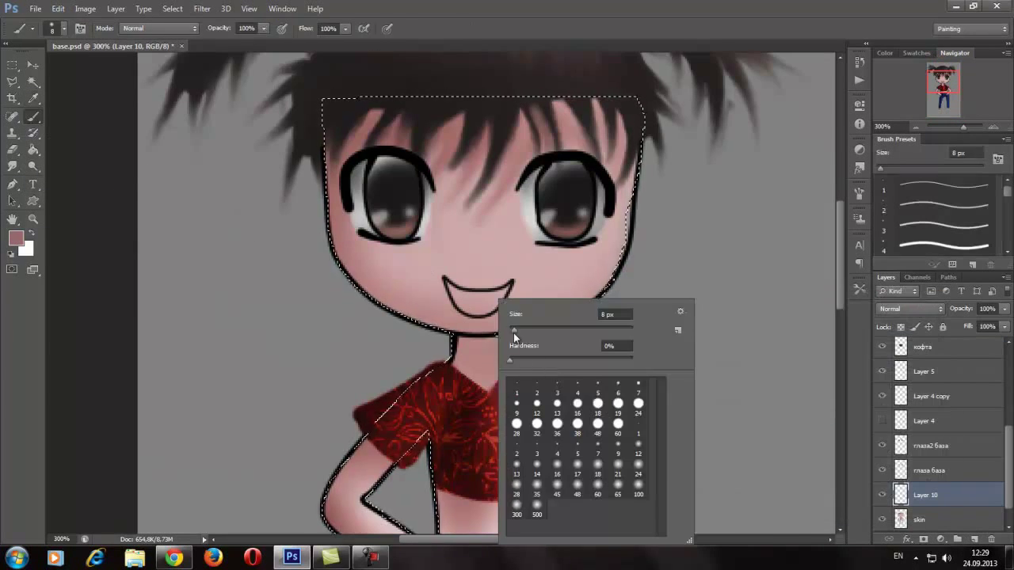
key(Escape)
click(15, 238)
key(Return)
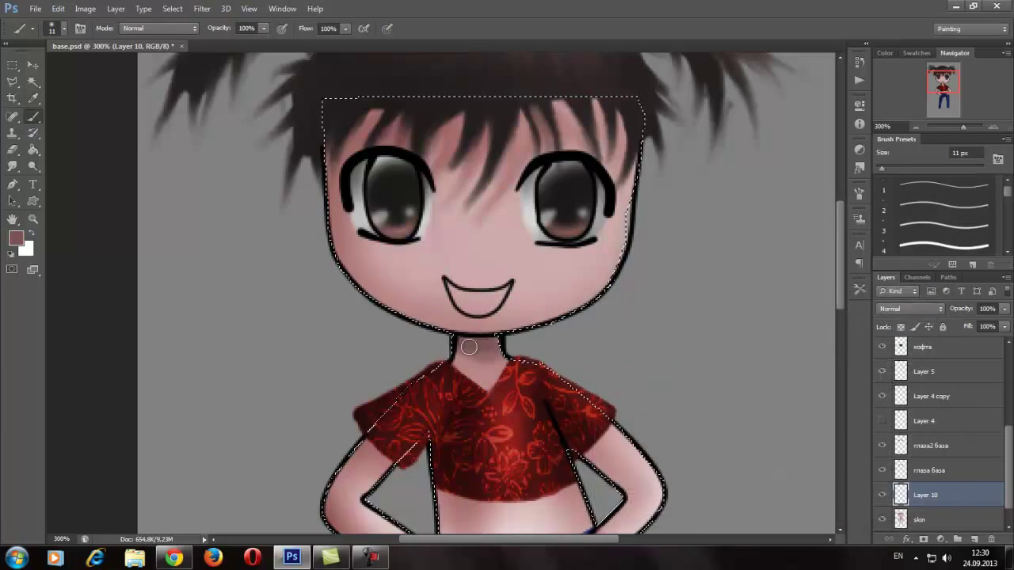
Paint darker pink shadows under the bangs and at the neck with 25 px and 10 px brushes.
scroll(526, 348, down, 3)
key(bracketright)
key(bracketright)
key(bracketright)
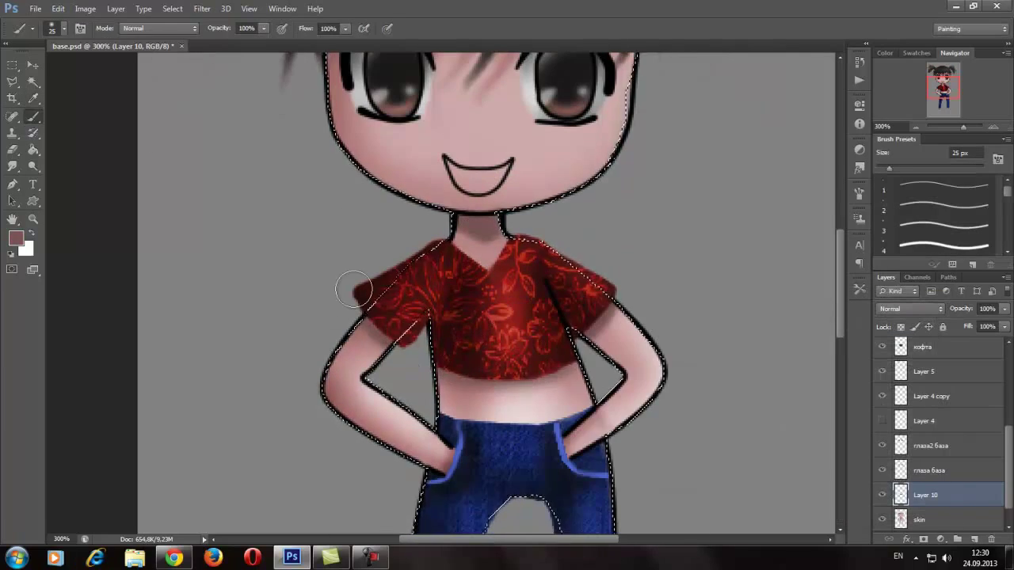
right_click(470, 299)
key(Escape)
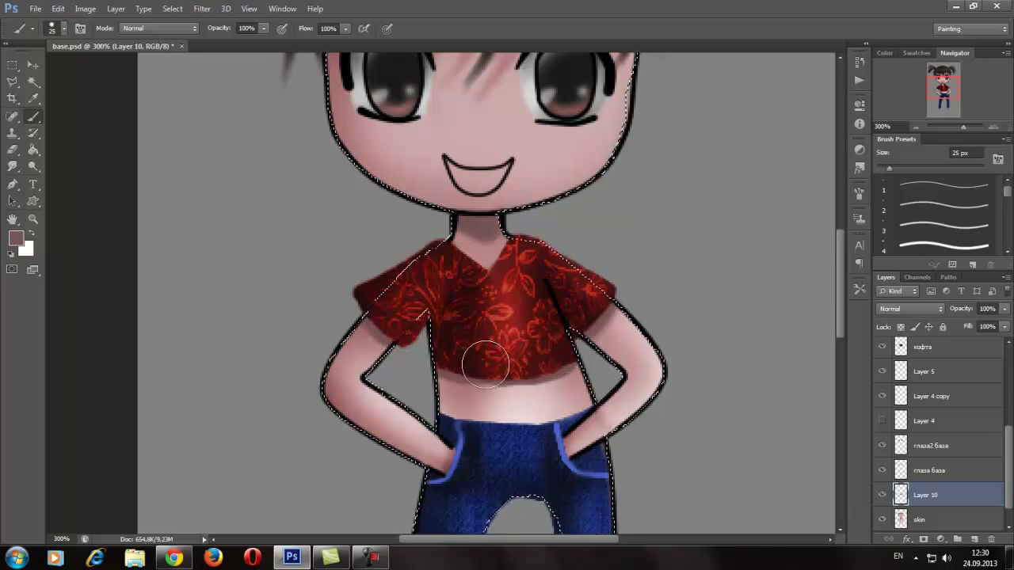
scroll(485, 362, down, 1)
key(bracketleft)
key(bracketleft)
key(bracketleft)
scroll(562, 411, up, 5)
right_click(487, 183)
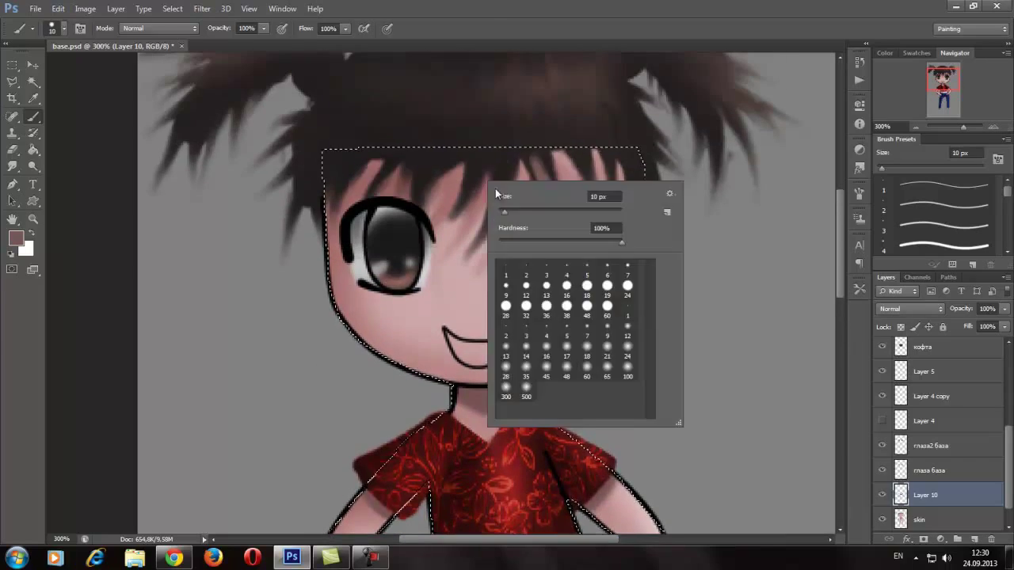
Blend the skin shadows down to the belly with a 19 px Smudge brush.
key(Escape)
key(r)
scroll(487, 461, down, 3)
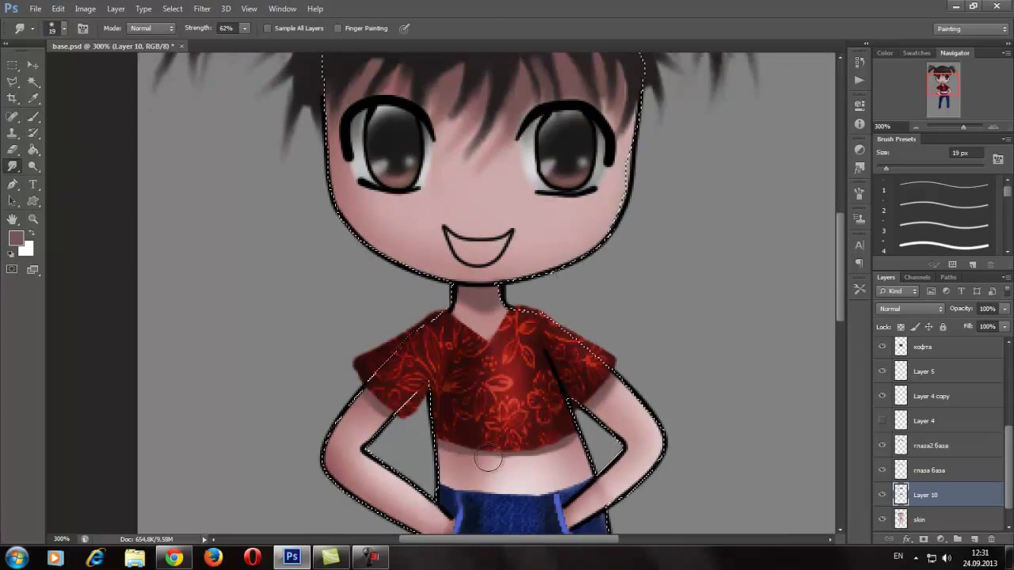
key(ctrl+plus)
key(ctrl+plus)
scroll(506, 436, down, 2)
scroll(549, 410, down, 2)
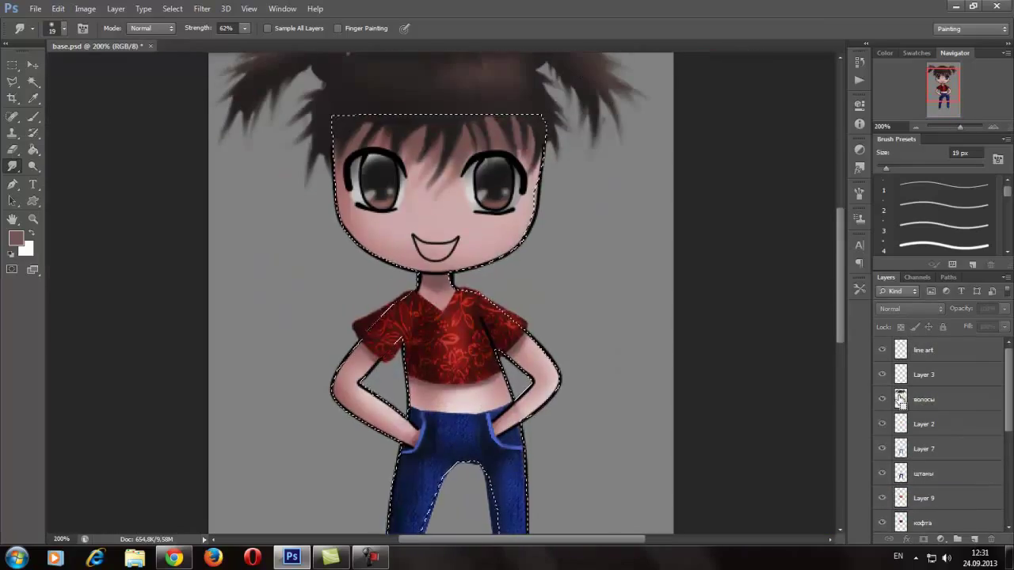
Darken the crown of the hair on the волосы layer with the Burn Tool at 300% zoom.
right_click(33, 165)
click(86, 175)
click(923, 399)
scroll(563, 164, left, 3)
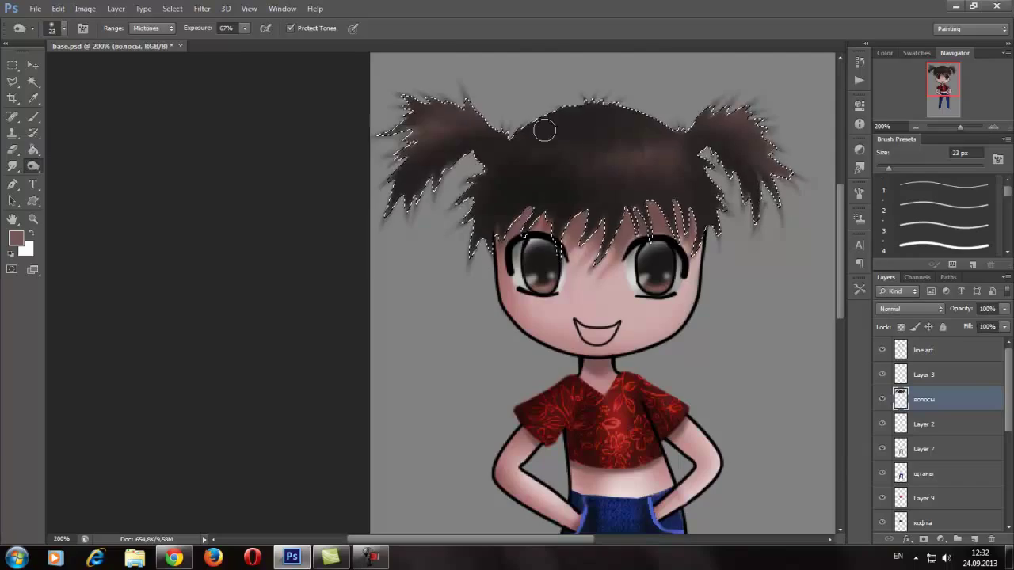
key(ctrl+plus)
Smooth the burned hair with a 19 px Smudge brush and select Layer 3.
key(r)
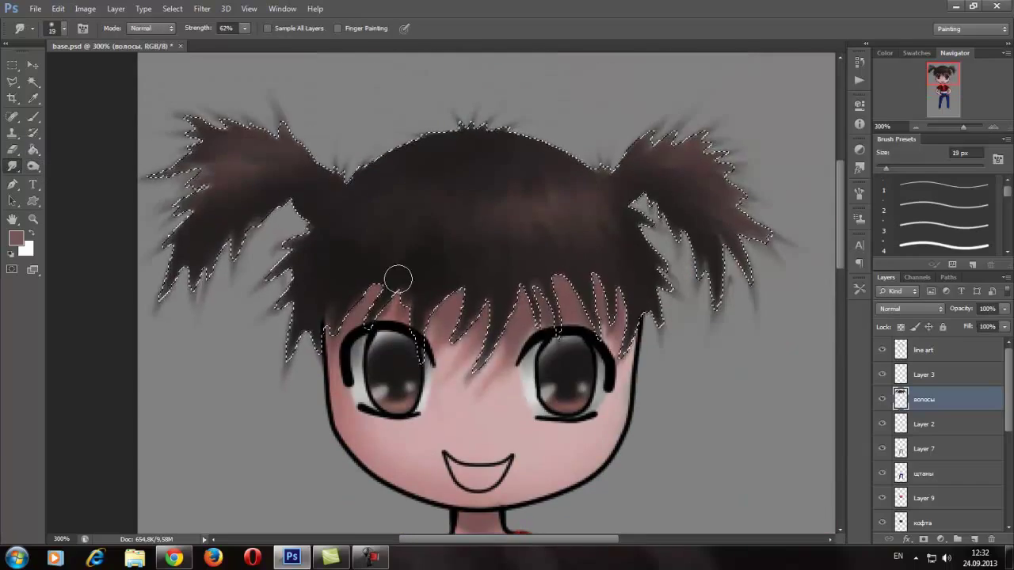
key(bracketright)
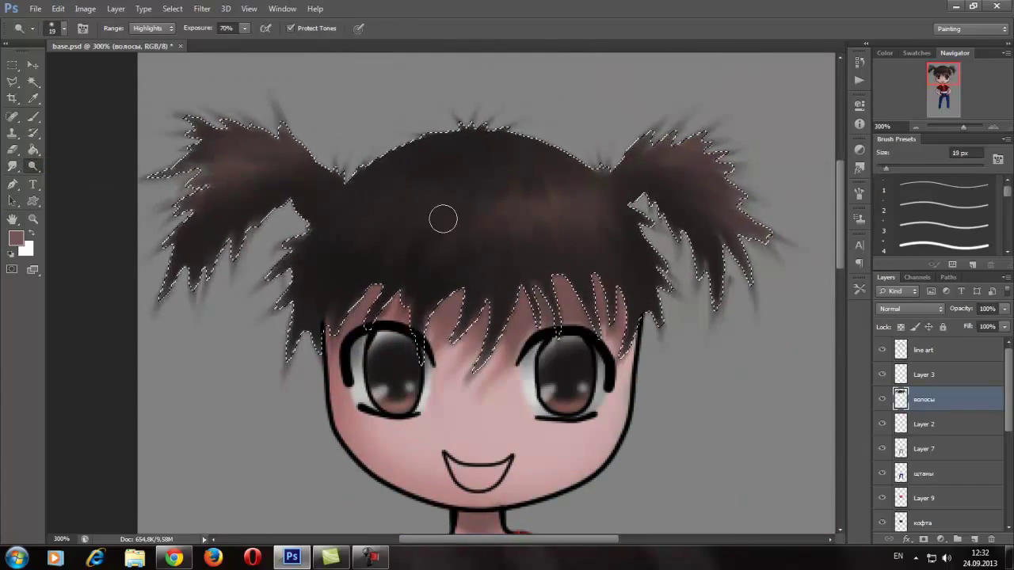
scroll(528, 317, down, 5)
click(923, 375)
Paint a red shirt glow at 52 px and a blue jeans tint at 47 px on Layer 3.
key(b)
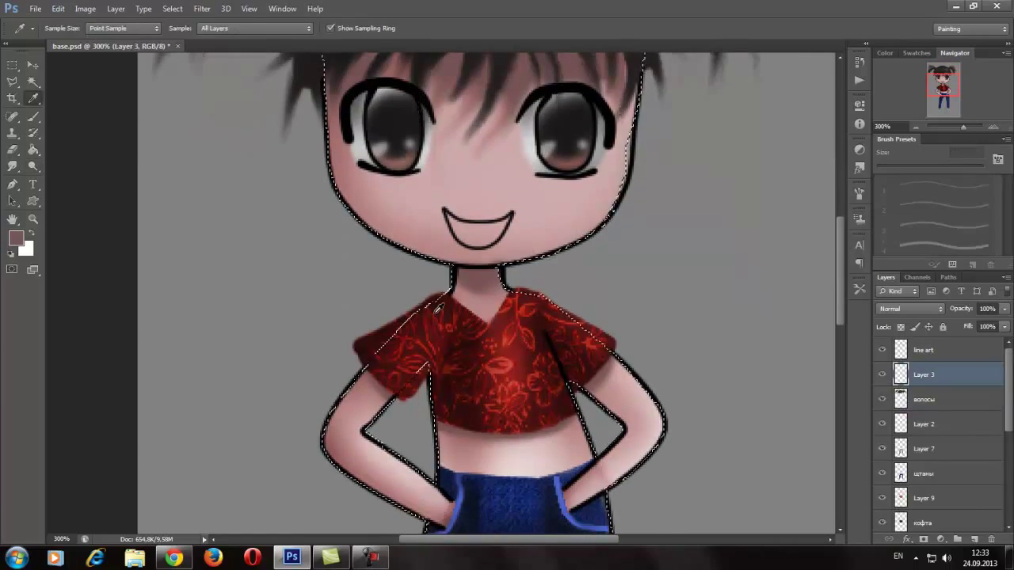
alt+click(513, 335)
key(bracketright)
key(bracketright)
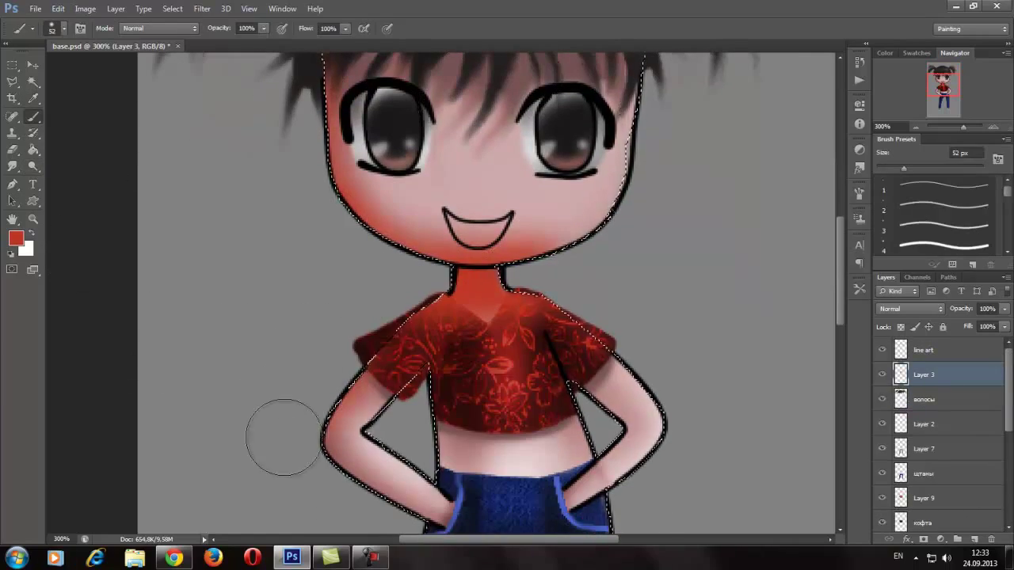
scroll(448, 367, down, 2)
scroll(595, 373, down, 2)
key(bracketright)
key(bracketright)
alt+click(442, 407)
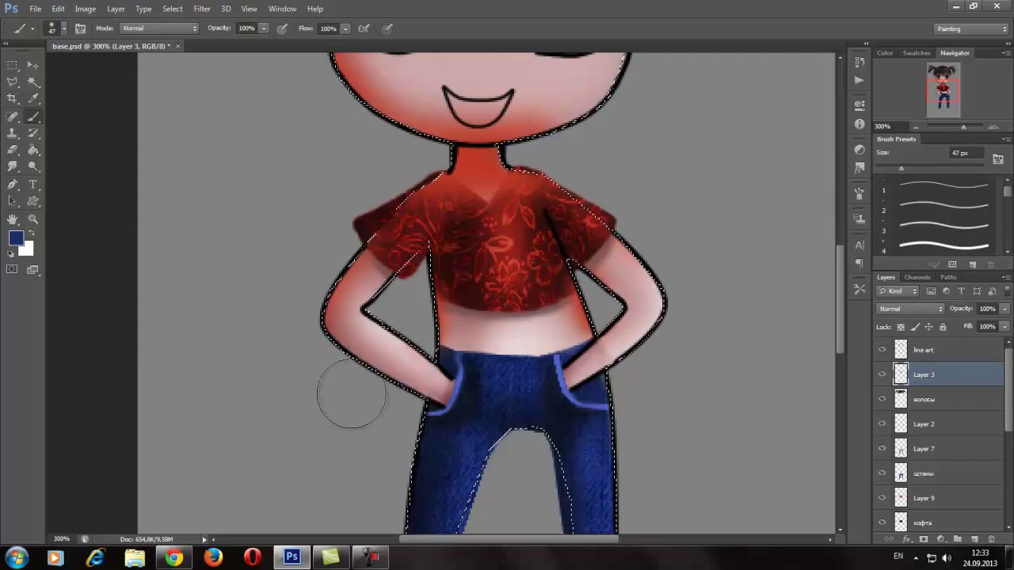
Erase stray tint from the shirt with a small eraser.
key(ctrl+plus)
scroll(536, 290, up, 4)
key(bracketleft)
key(bracketleft)
key(bracketleft)
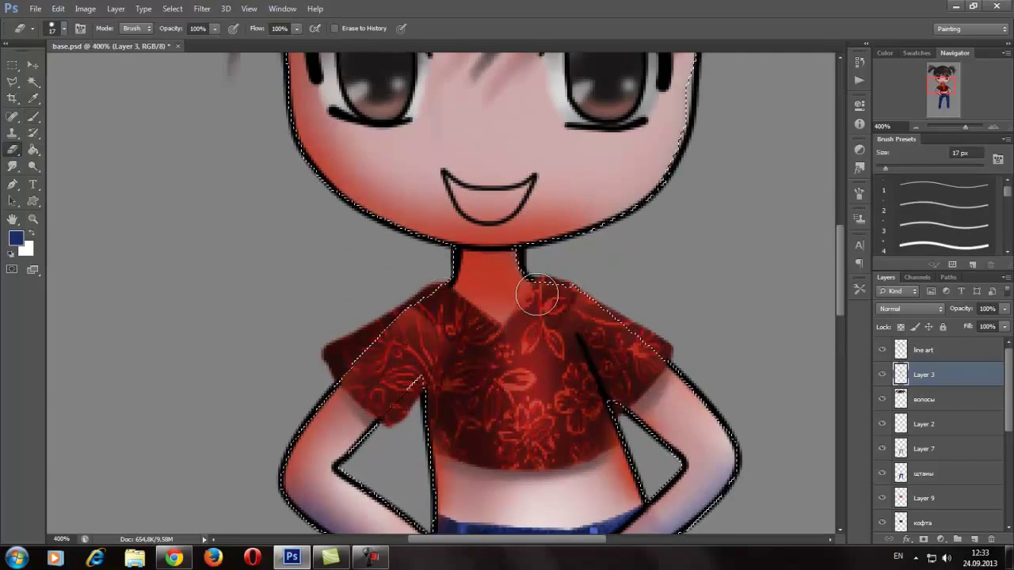
scroll(475, 372, down, 5)
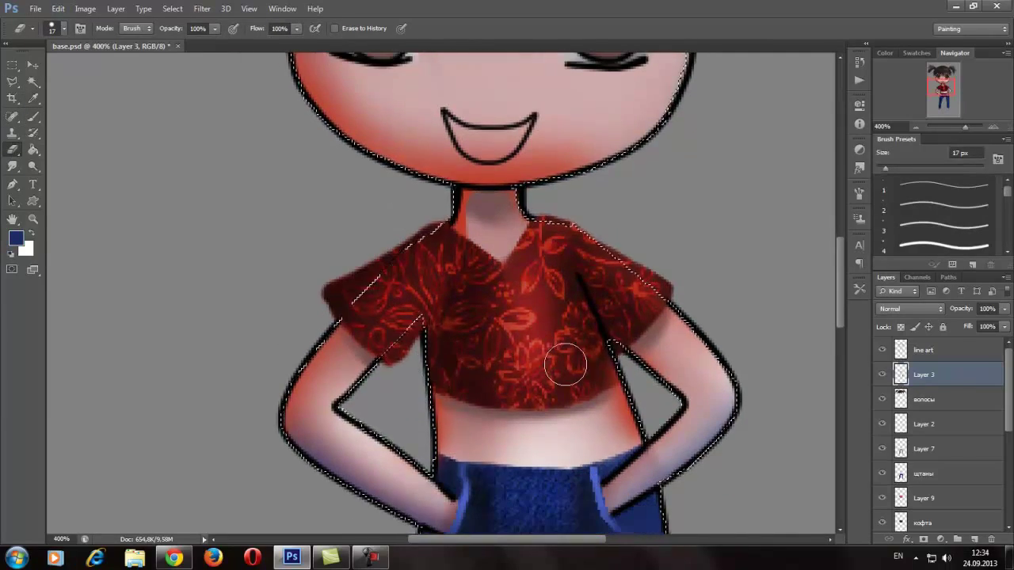
scroll(565, 357, down, 6)
scroll(502, 341, down, 3)
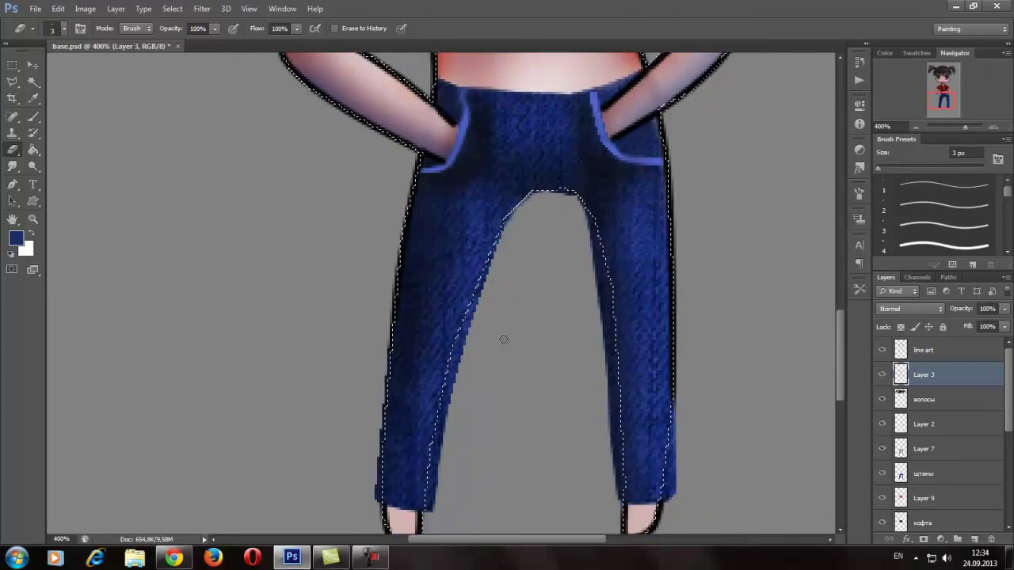
key(ctrl+minus)
key(ctrl+minus)
scroll(475, 238, up, 8)
Blend the reflected glow on the neck, arms and belly with 69 px and 23 px Smudge brushes.
key(ctrl+plus)
key(r)
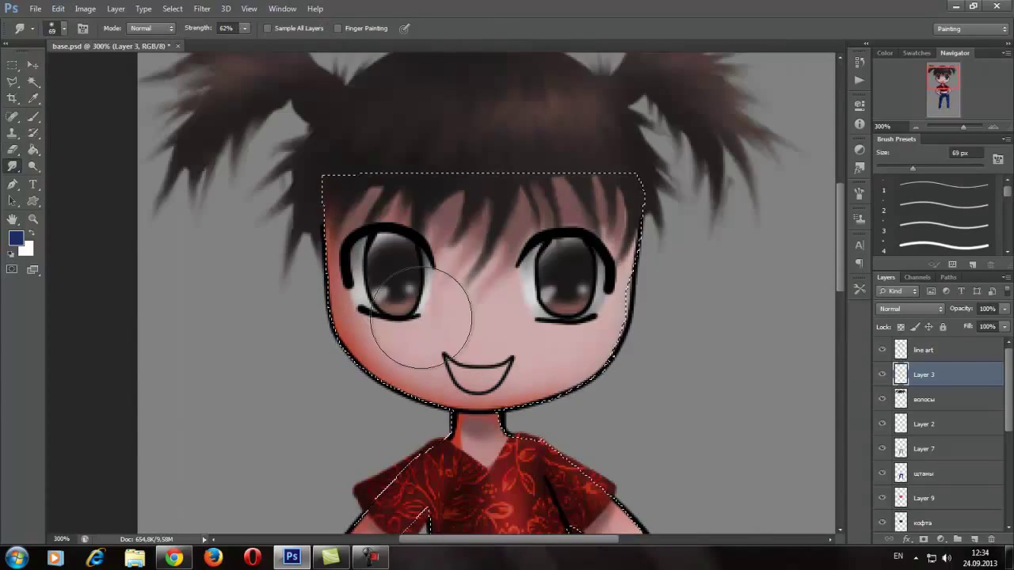
scroll(427, 340, down, 2)
scroll(396, 348, down, 1)
scroll(364, 360, down, 3)
key(bracketleft)
key(bracketleft)
key(bracketleft)
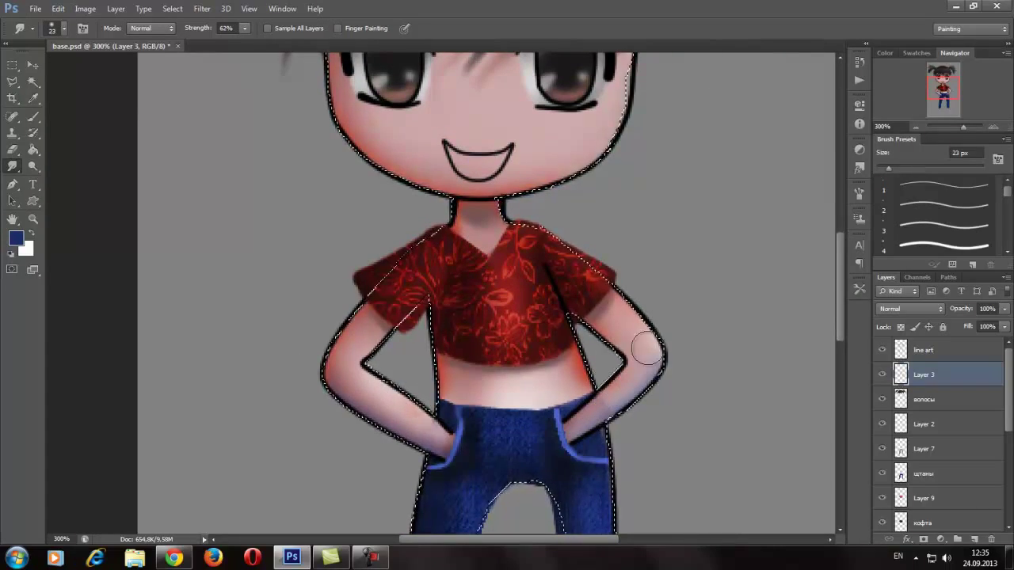
scroll(717, 432, down, 1)
Adjust the Brush and Eraser sizes and select the jeans area for shading.
scroll(523, 316, up, 3)
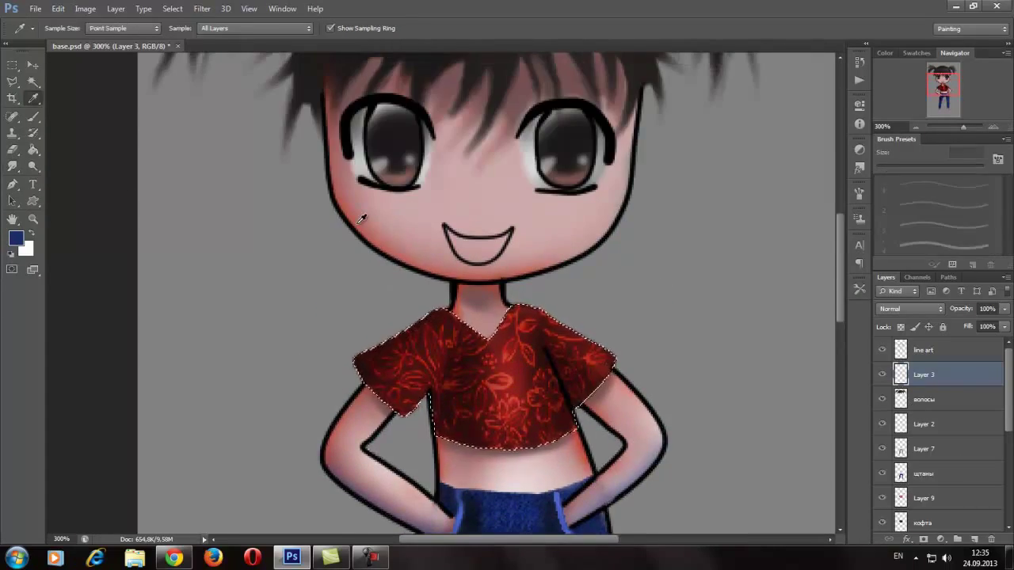
key(b)
right_click(420, 298)
key(Return)
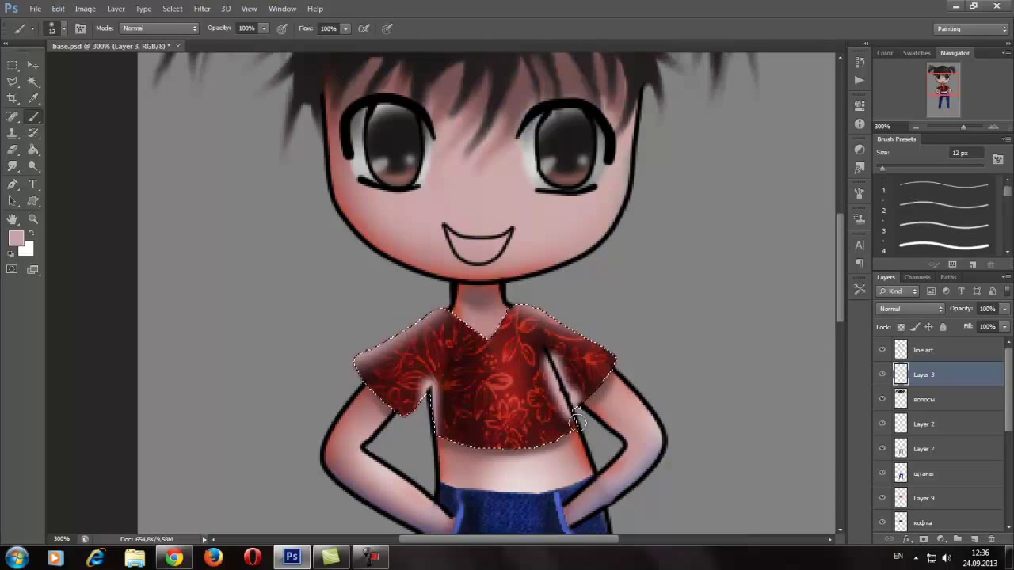
scroll(567, 343, up, 1)
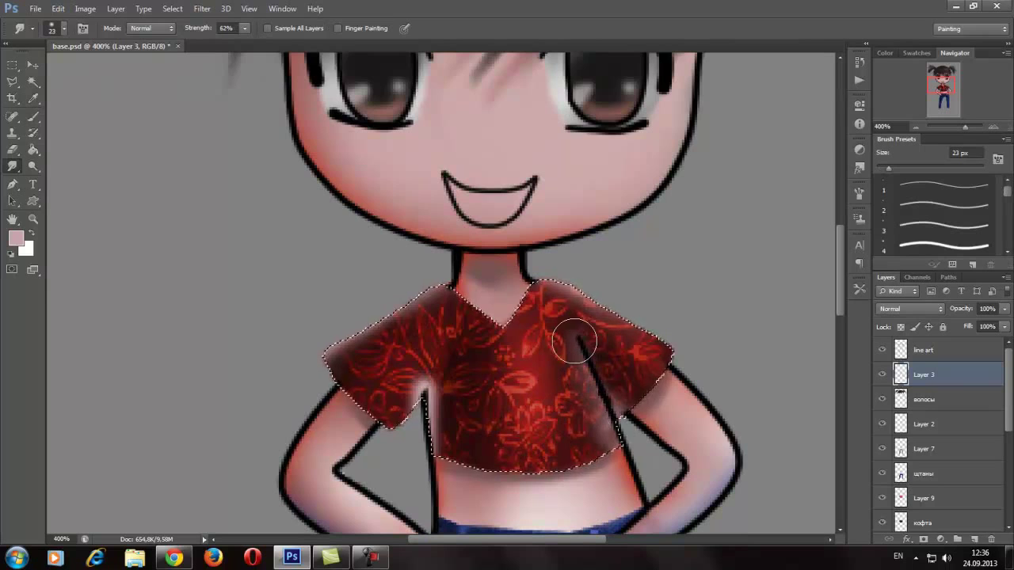
key(e)
right_click(484, 300)
key(Return)
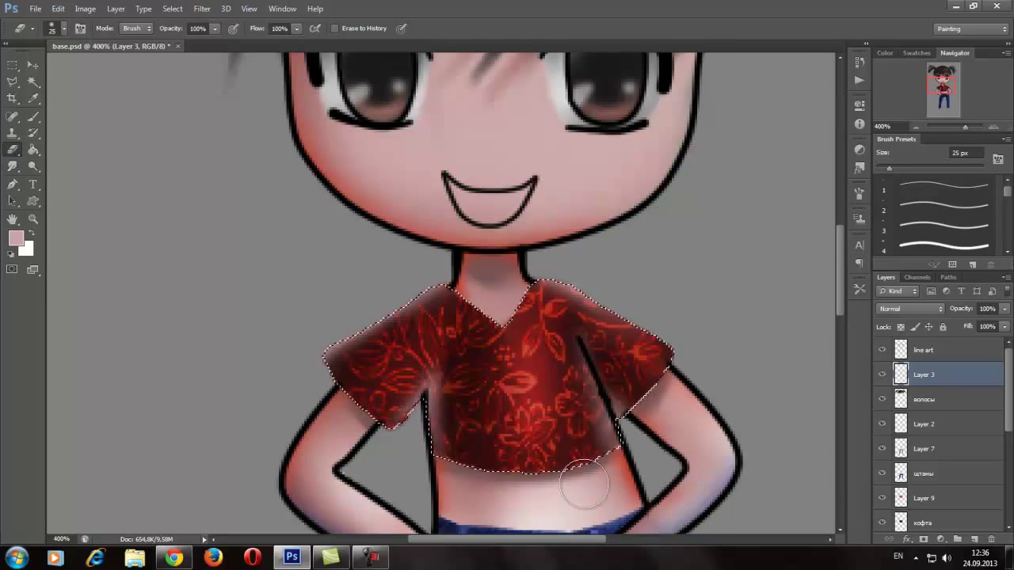
scroll(581, 471, down, 2)
scroll(607, 373, down, 3)
ctrl+click(900, 451)
Paint a pinkish light along the jeans edge and smudge it soft.
key(b)
scroll(476, 317, down, 3)
right_click(657, 273)
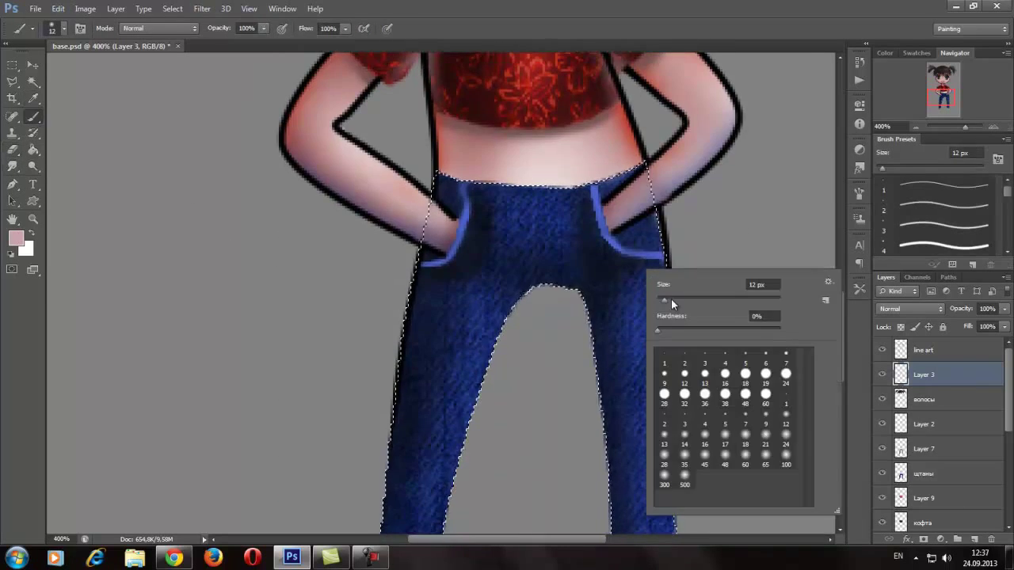
key(Return)
drag(656, 194, 658, 332)
key(r)
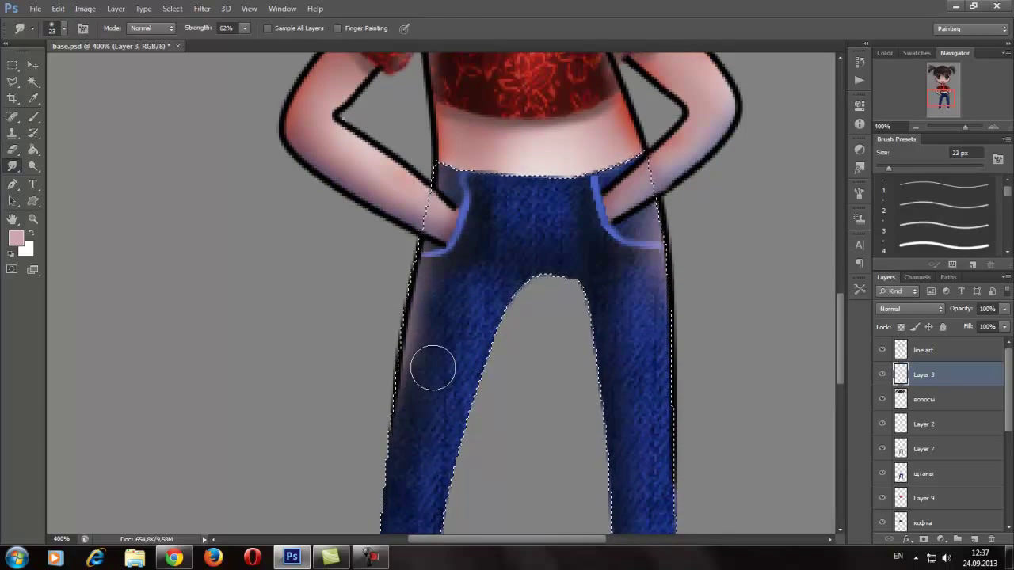
scroll(471, 325, up, 2)
scroll(644, 401, down, 2)
Paint sampled light-blue shading along the inner legs with a 32 px brush.
key(i)
click(543, 114)
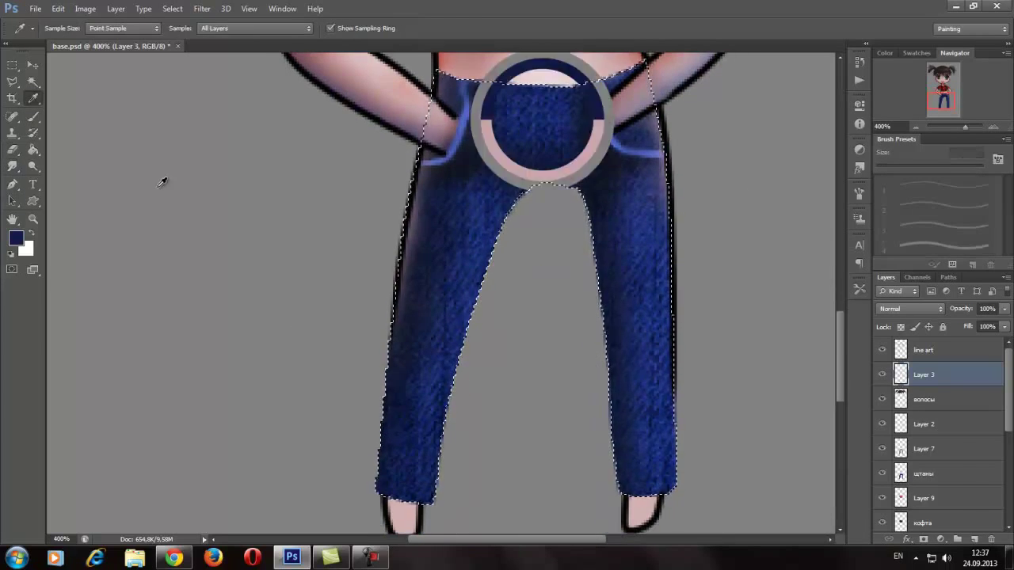
key(b)
right_click(543, 215)
text(32)
key(Return)
drag(626, 475, 528, 245)
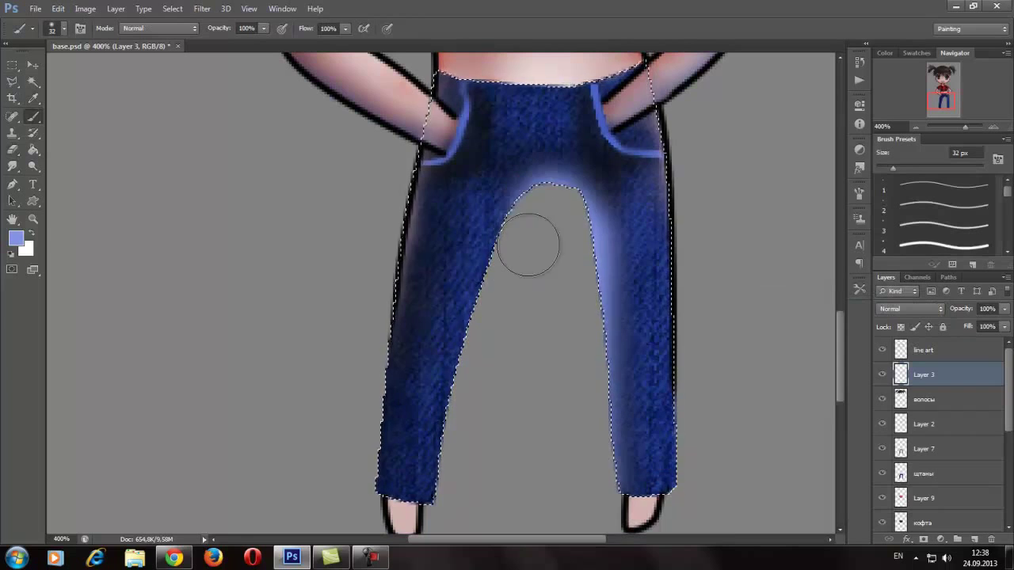
Create a new layer for the hair ties and choose a dark blue colour.
key(ctrl+1)
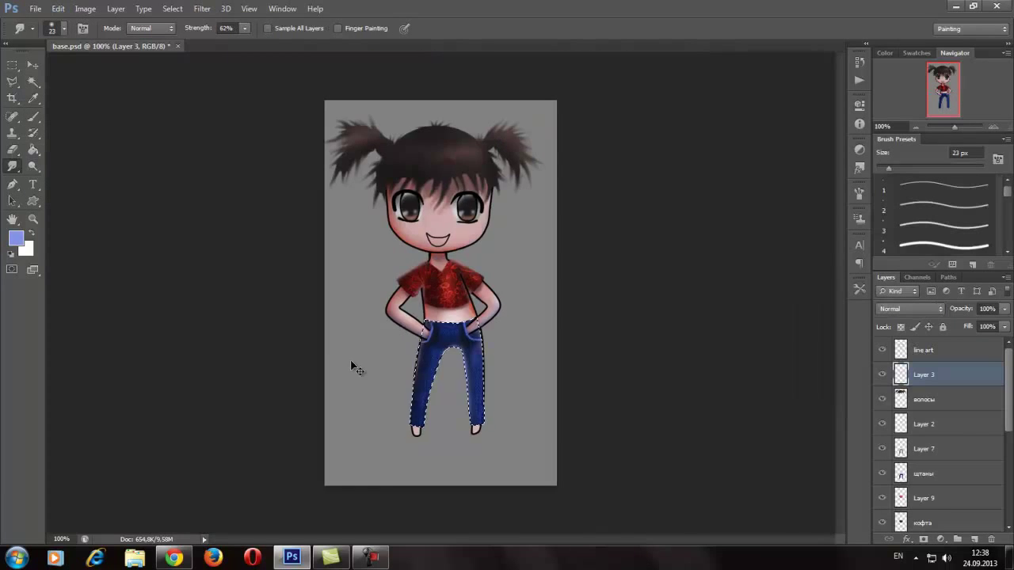
click(974, 539)
key(ctrl+plus)
key(ctrl+plus)
click(16, 238)
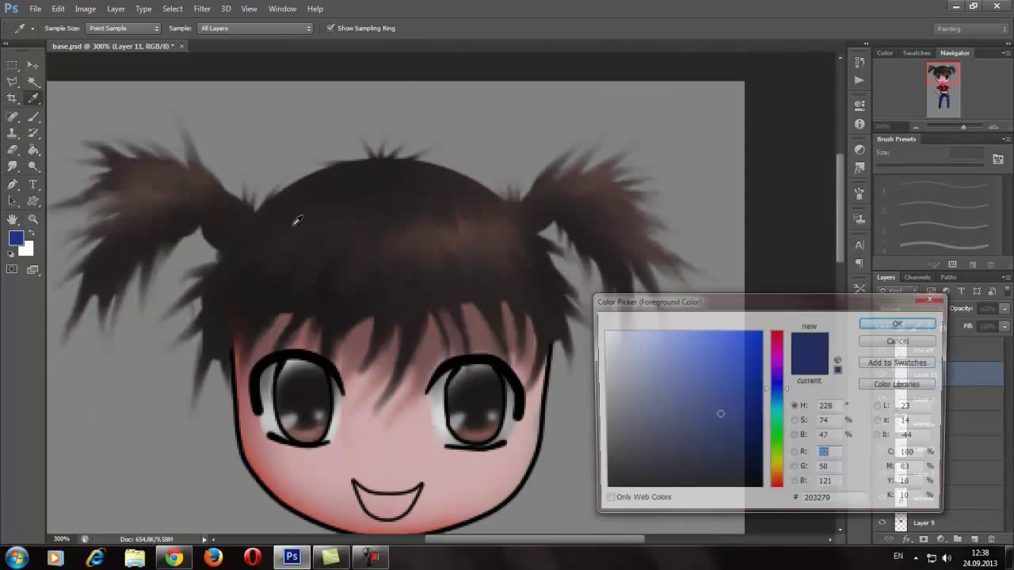
click(894, 328)
key(b)
Paint blue ties on both pigtails and draw thin 3 px ribbon loops.
right_click(563, 211)
drag(527, 212, 532, 220)
right_click(515, 198)
drag(224, 232, 236, 213)
right_click(291, 182)
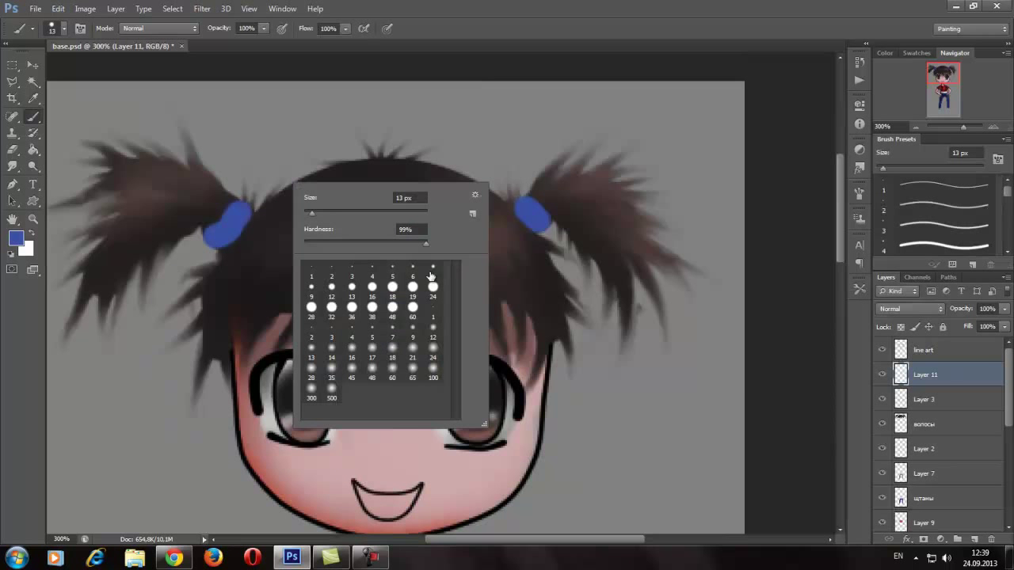
double_click(349, 269)
drag(524, 198, 529, 208)
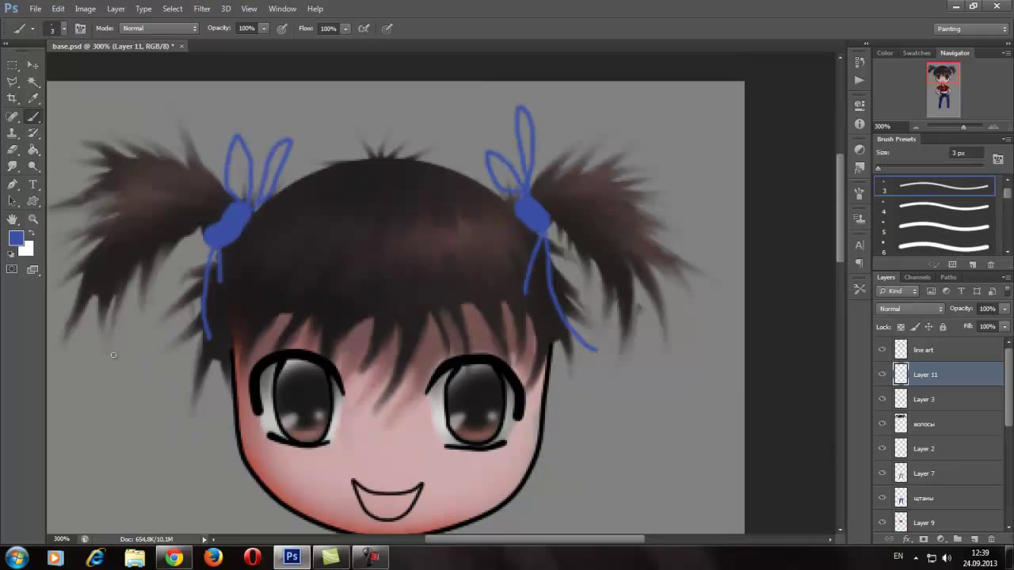
Brighten the ribbon ties with Dodge highlights inside the layer's pixel selection.
key(ctrl+1)
key(ctrl+plus)
ctrl+click(900, 375)
click(34, 166)
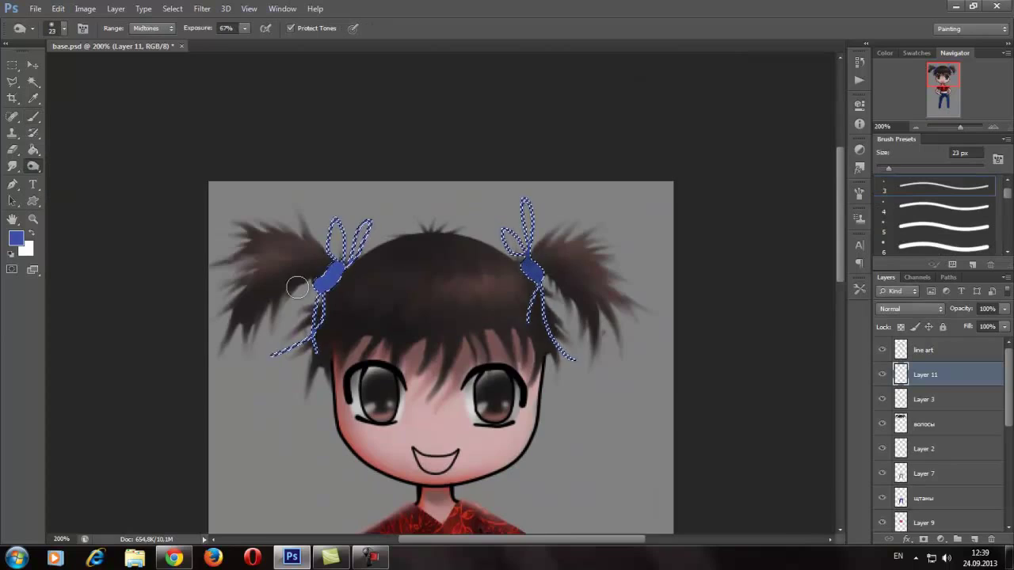
key(ctrl+plus)
key(ctrl+plus)
drag(227, 263, 236, 246)
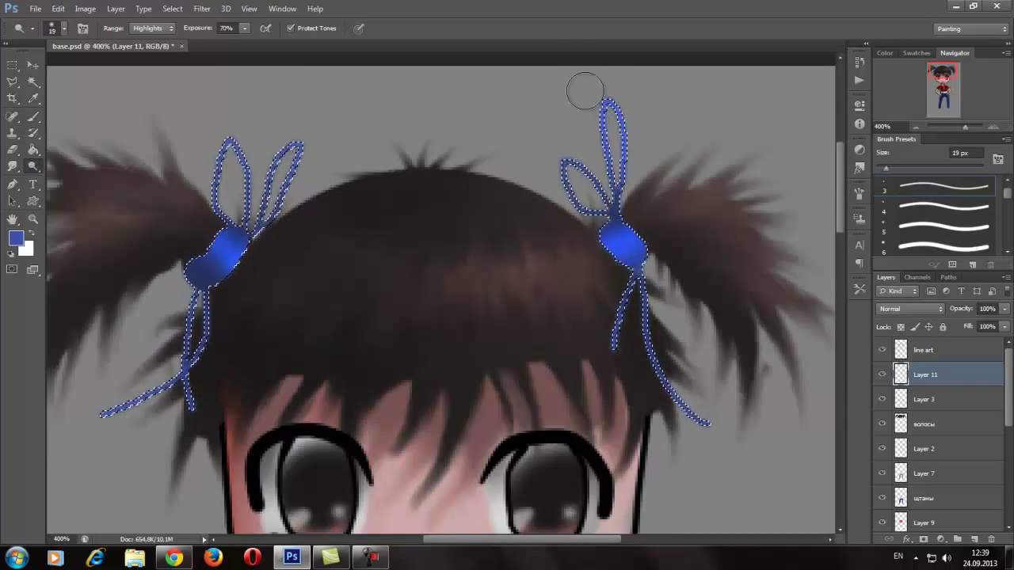
key(ctrl+d)
key(ctrl+minus)
key(ctrl+minus)
key(ctrl+minus)
key(ctrl+minus)
Load the line art layer's pixels and smudge the end of the right eye line.
click(901, 350)
key(ctrl+plus)
key(ctrl+plus)
key(ctrl+plus)
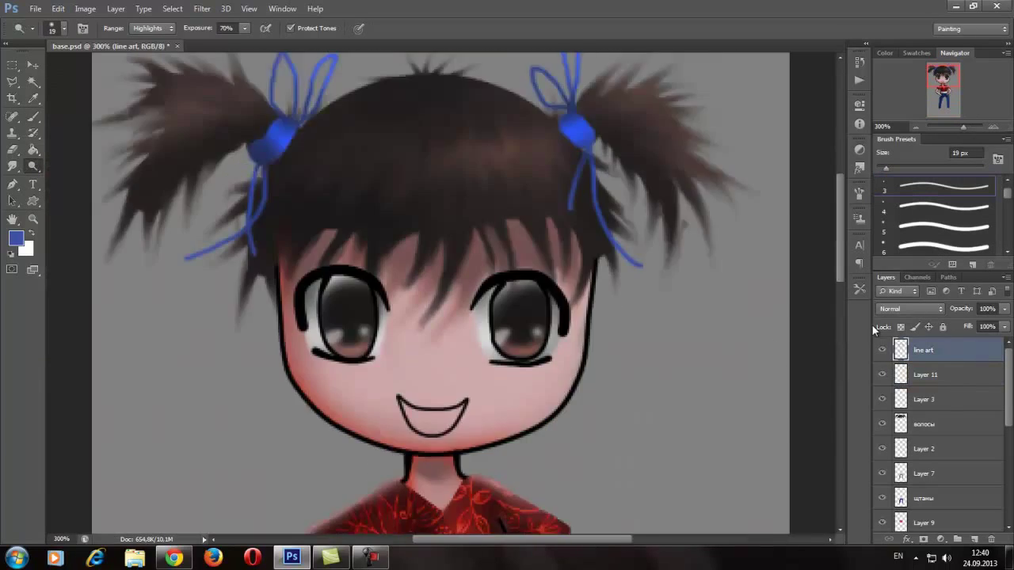
key(ctrl+plus)
ctrl+click(900, 354)
key(b)
key(d)
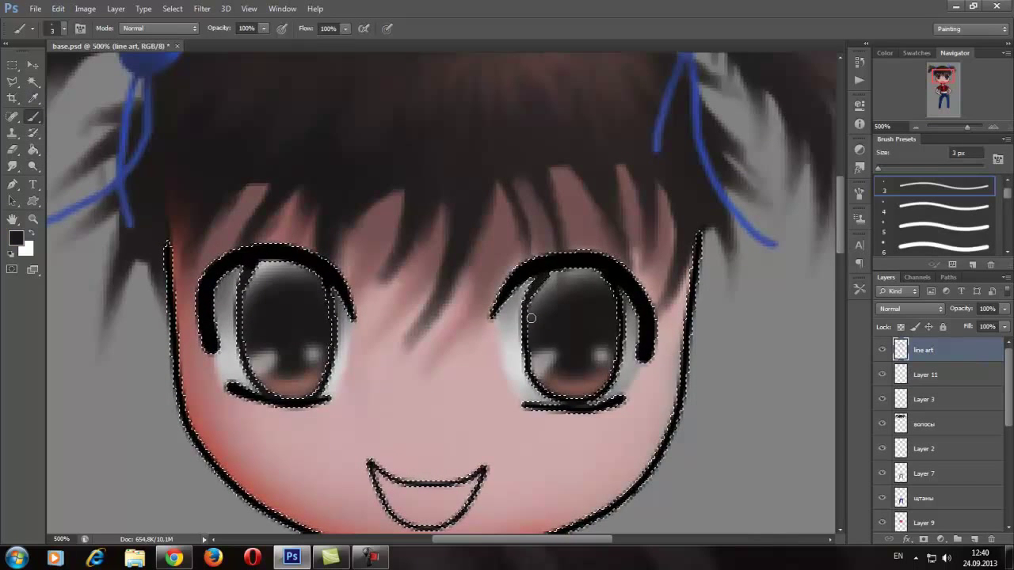
key(r)
right_click(606, 313)
drag(651, 361, 680, 369)
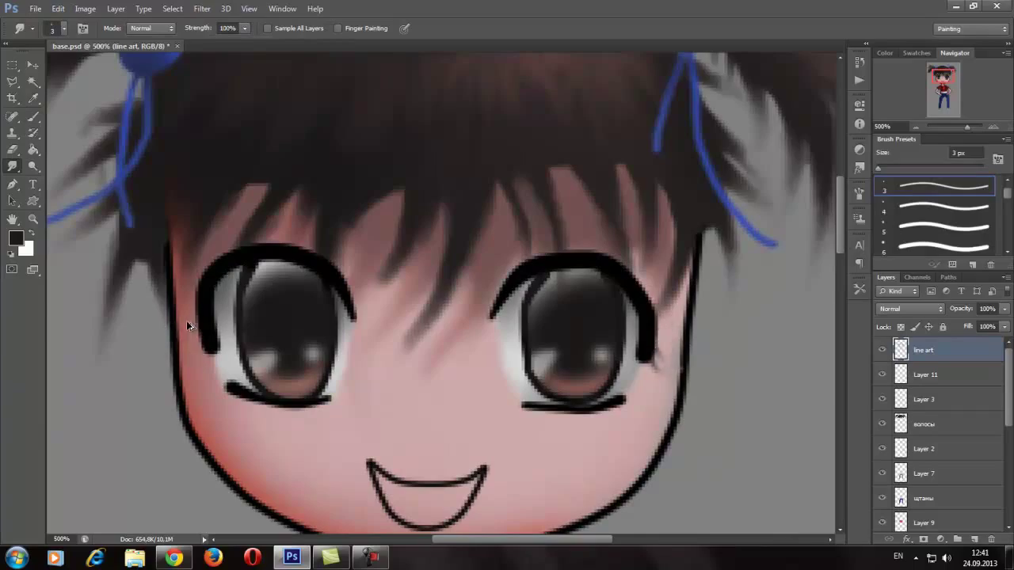
Recolour the face, mouth and neck outlines in a muted, darker pink.
scroll(188, 325, down, 2)
key(i)
click(16, 238)
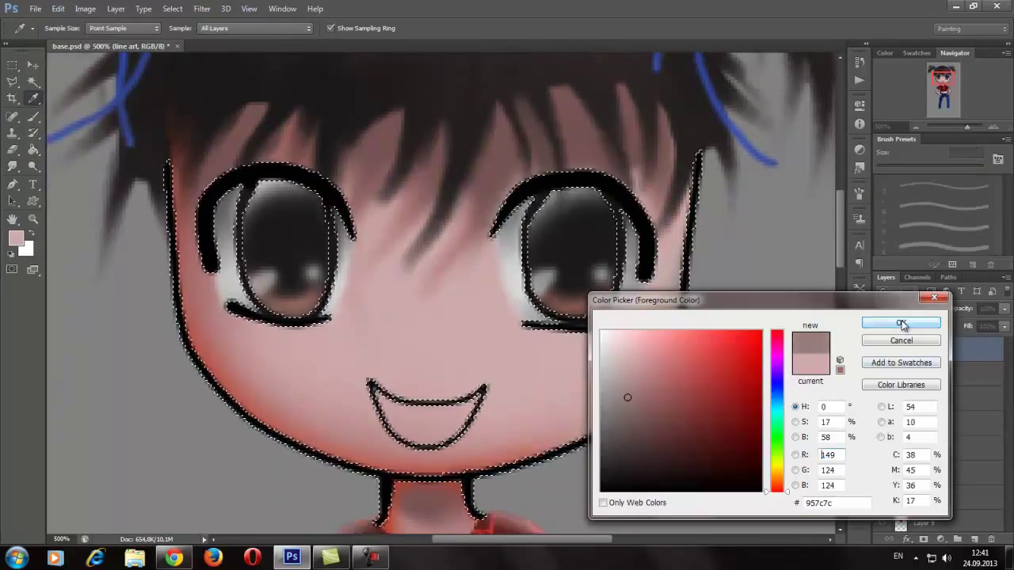
click(901, 324)
key(b)
right_click(676, 271)
key(Escape)
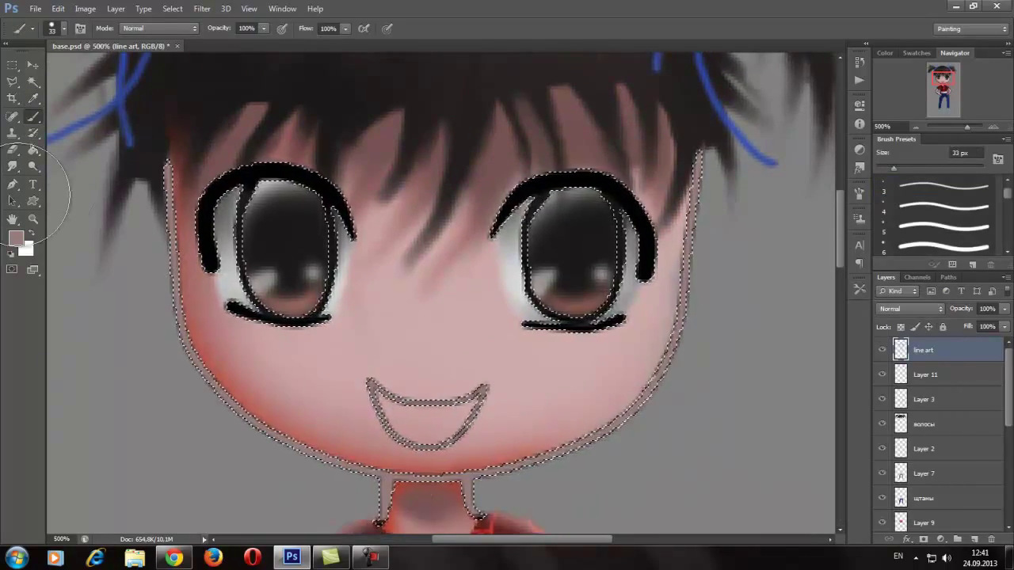
scroll(237, 316, down, 1)
click(16, 238)
click(918, 324)
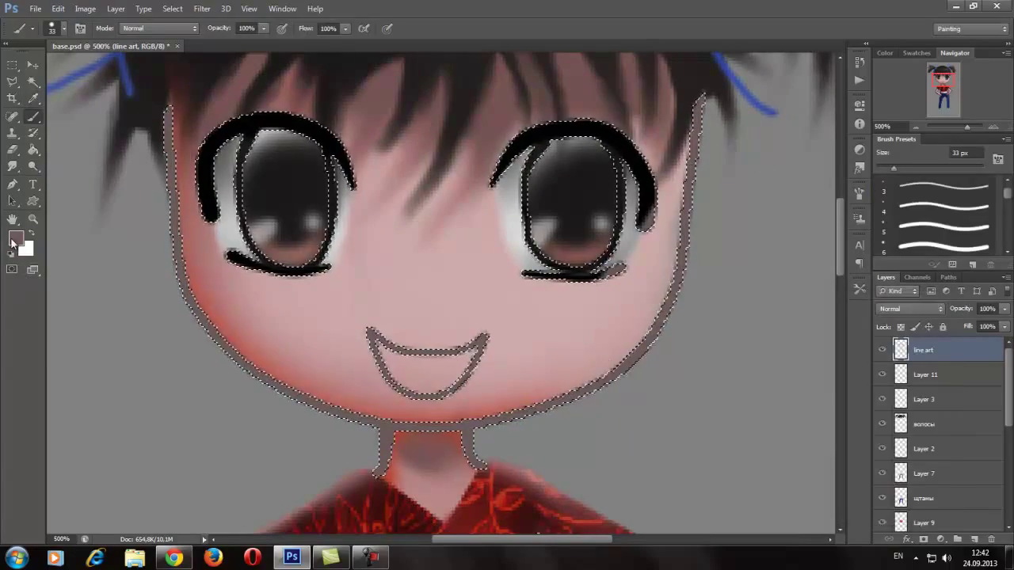
key(ctrl+d)
Recolour both arm outlines with a colour sampled from the shirt.
key(ctrl+minus)
key(ctrl+minus)
key(ctrl+minus)
key(ctrl+plus)
key(ctrl+plus)
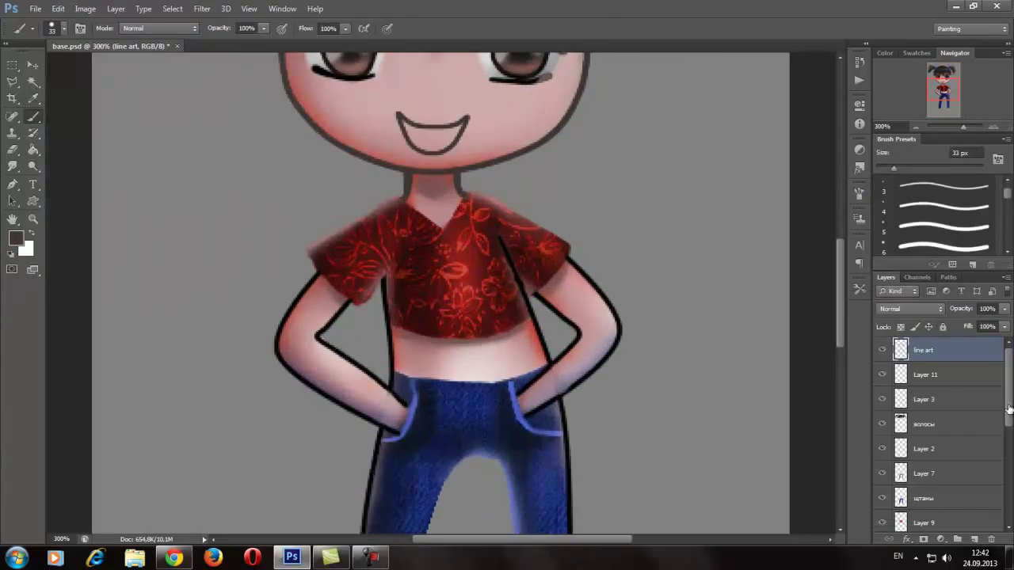
ctrl+click(900, 349)
alt+click(526, 337)
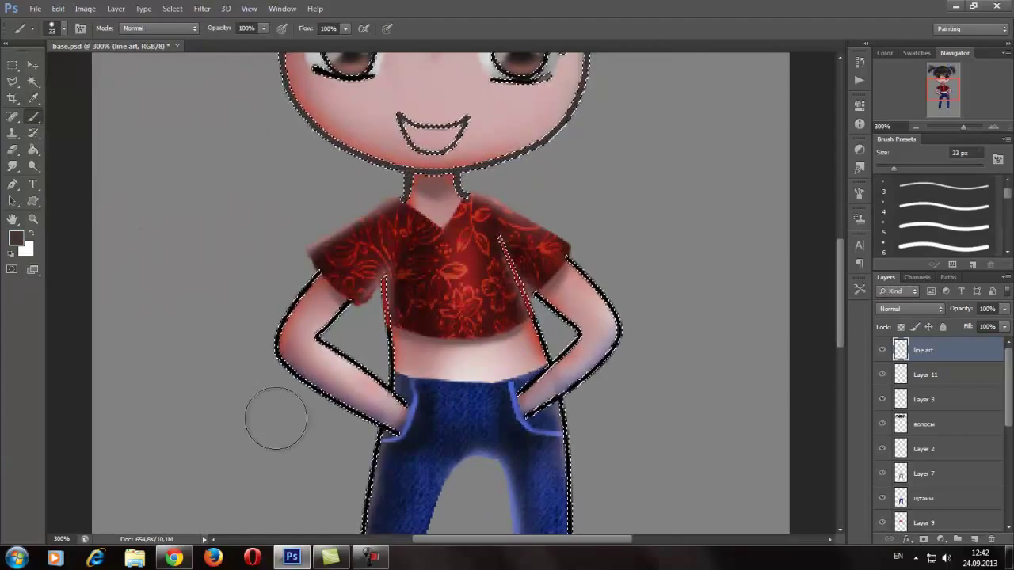
drag(276, 418, 317, 285)
drag(317, 332, 396, 404)
mouse_move(523, 411)
mouse_down()
mouse_move(571, 269)
mouse_move(617, 333)
mouse_up()
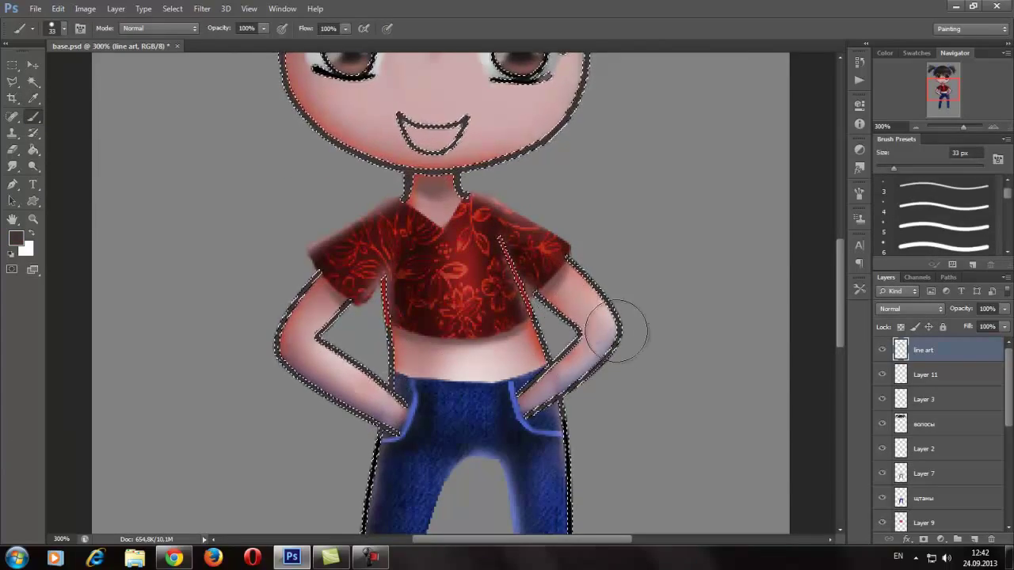
scroll(616, 332, down, 5)
key(i)
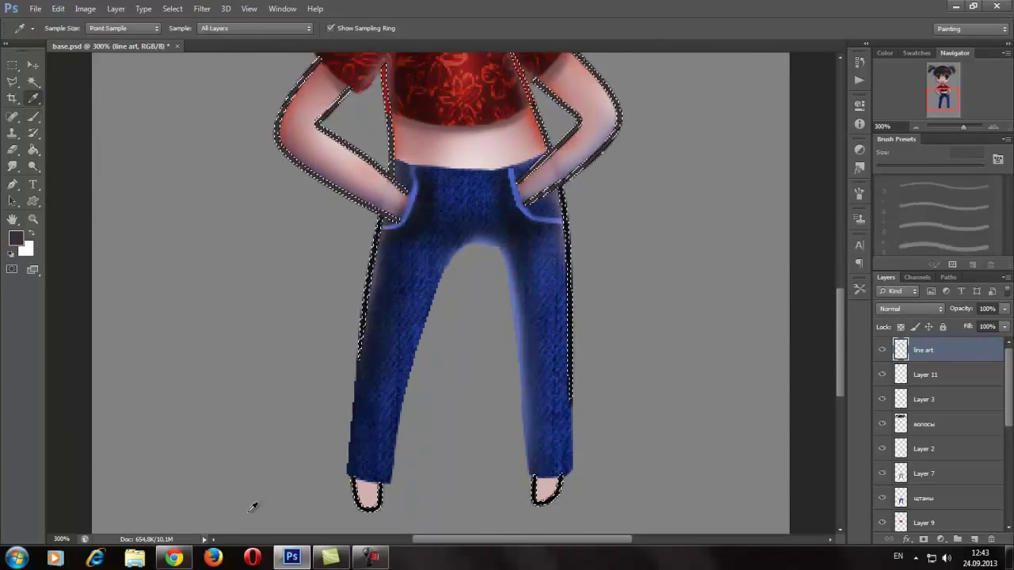
key(ctrl+d)
key(ctrl+1)
key(alt+comma)
Fill Layer 1 with a vertical blue-to-pink purple gradient after trying several presets.
key(g)
click(90, 28)
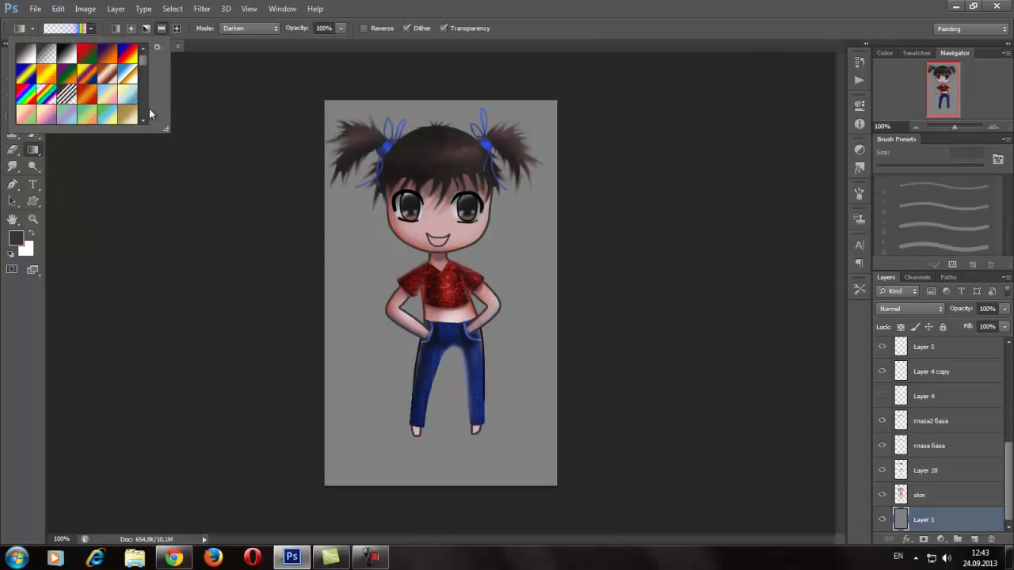
double_click(107, 114)
drag(506, 444, 306, 240)
drag(563, 401, 341, 159)
click(89, 27)
double_click(79, 79)
drag(538, 467, 270, 182)
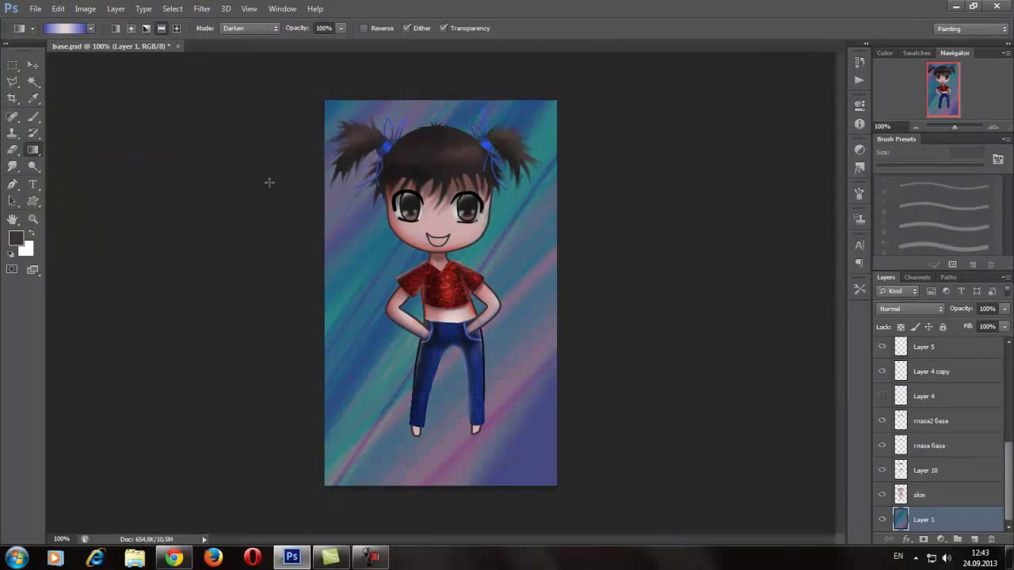
drag(428, 238, 429, 326)
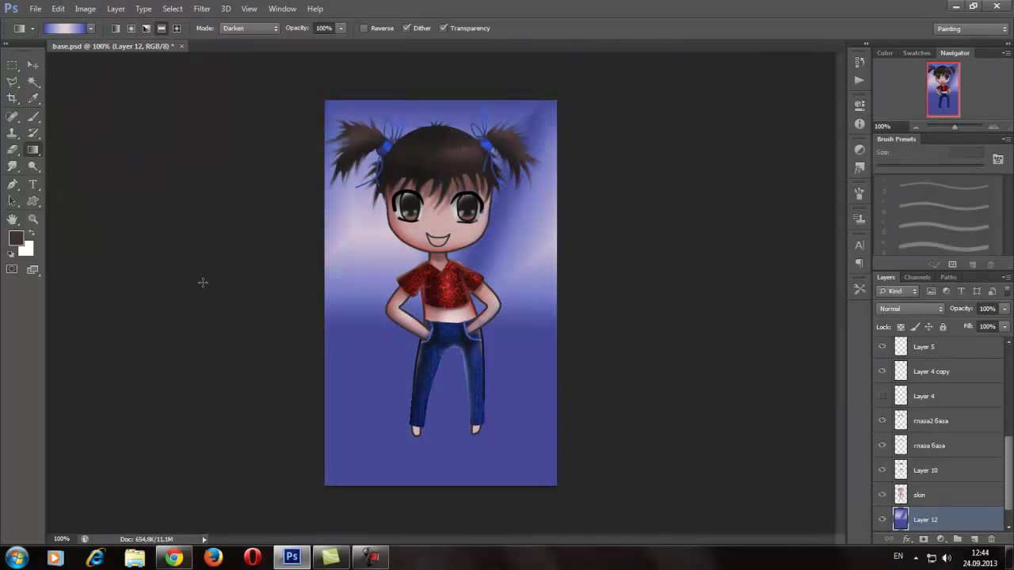
Add a new layer above the background and bring up the Brush tool's brush sets.
key(b)
click(52, 28)
click(190, 50)
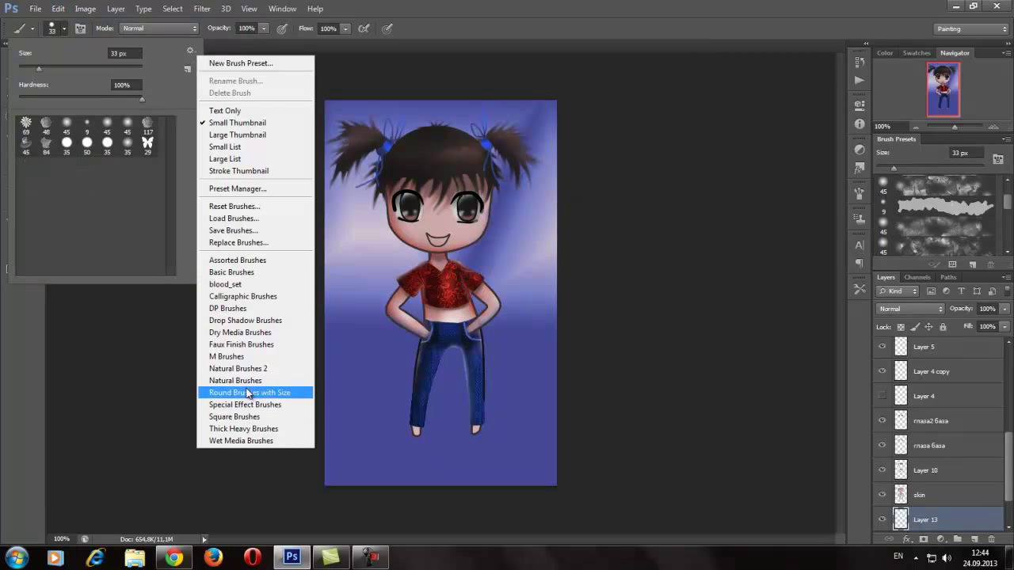
Swap the brush presets, trying the blood_set brushes and finally loading M Brushes.
click(238, 260)
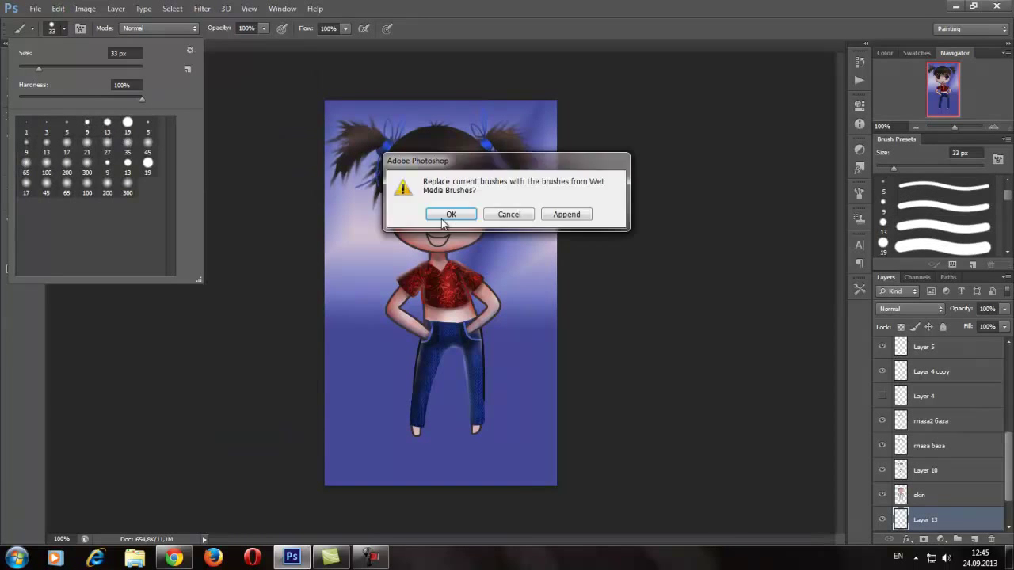
key(Return)
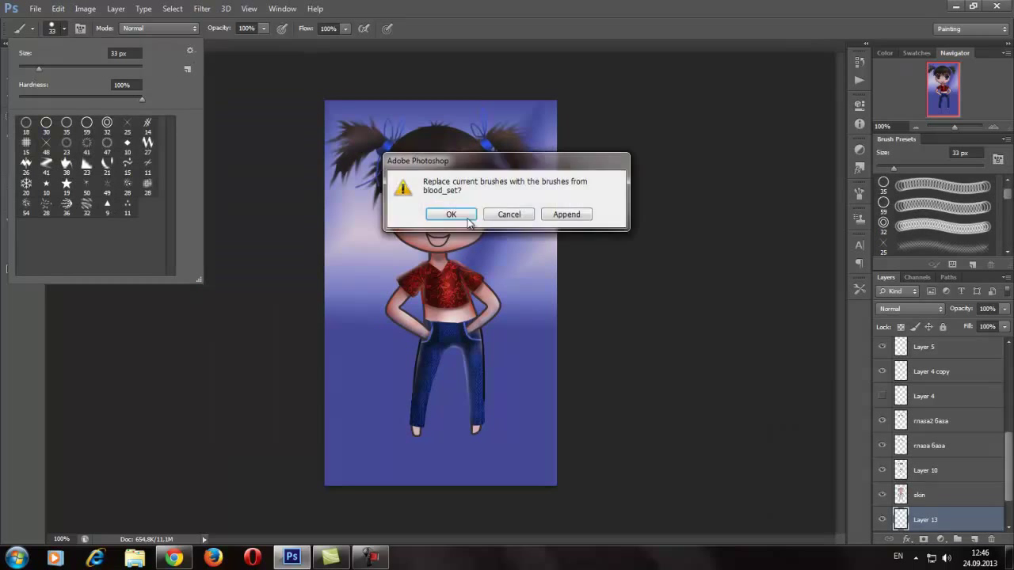
click(450, 213)
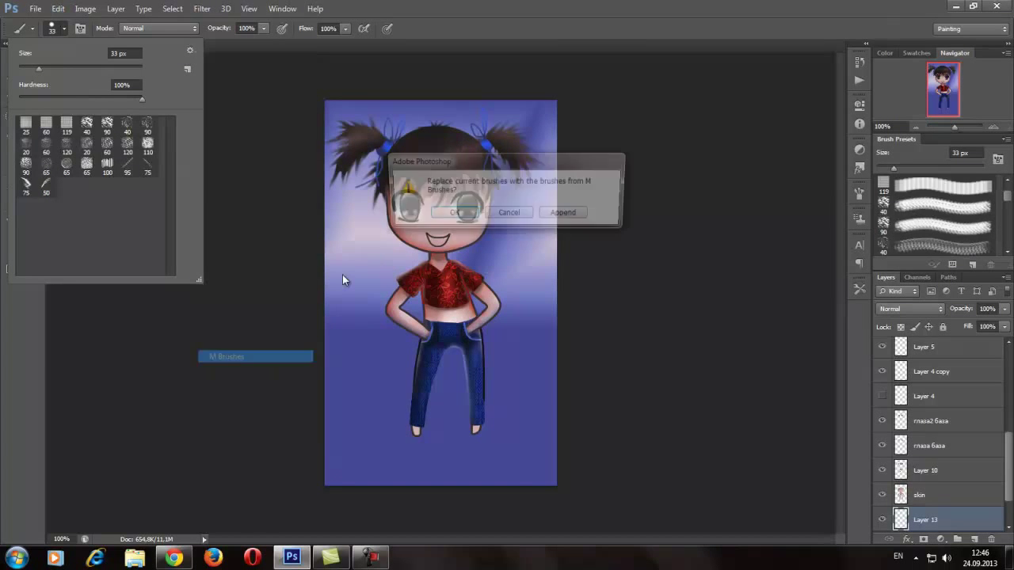
click(450, 213)
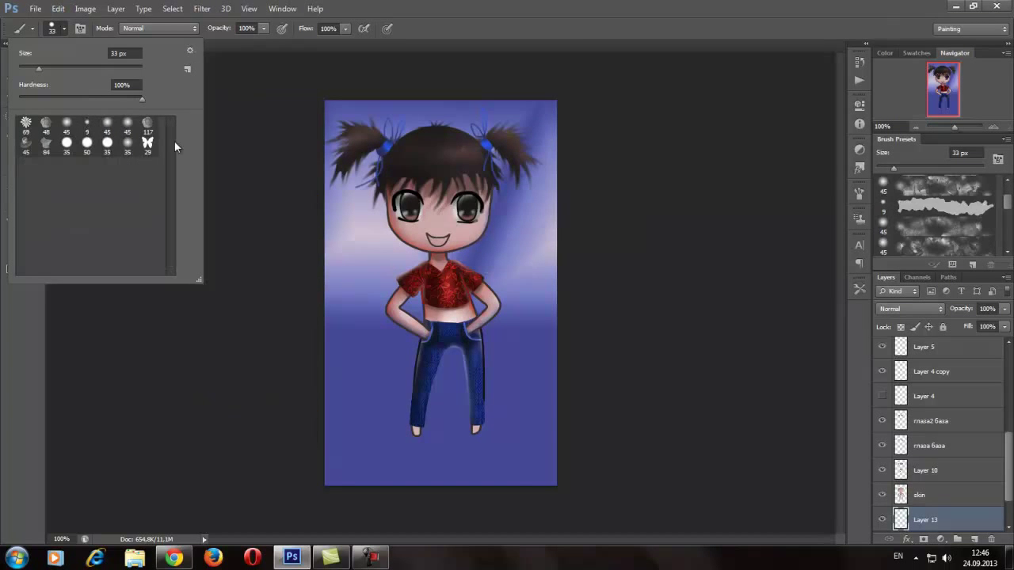
click(189, 50)
Stamp a dark purple splatter with the 1000 px splatter brush behind the girl.
click(916, 52)
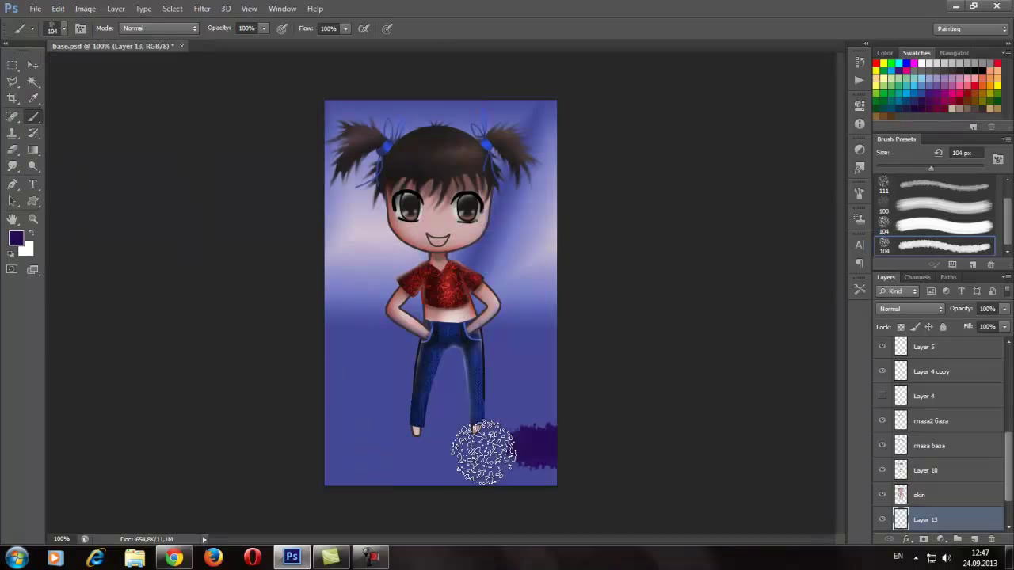
drag(486, 452, 430, 111)
key(ctrl+z)
click(52, 28)
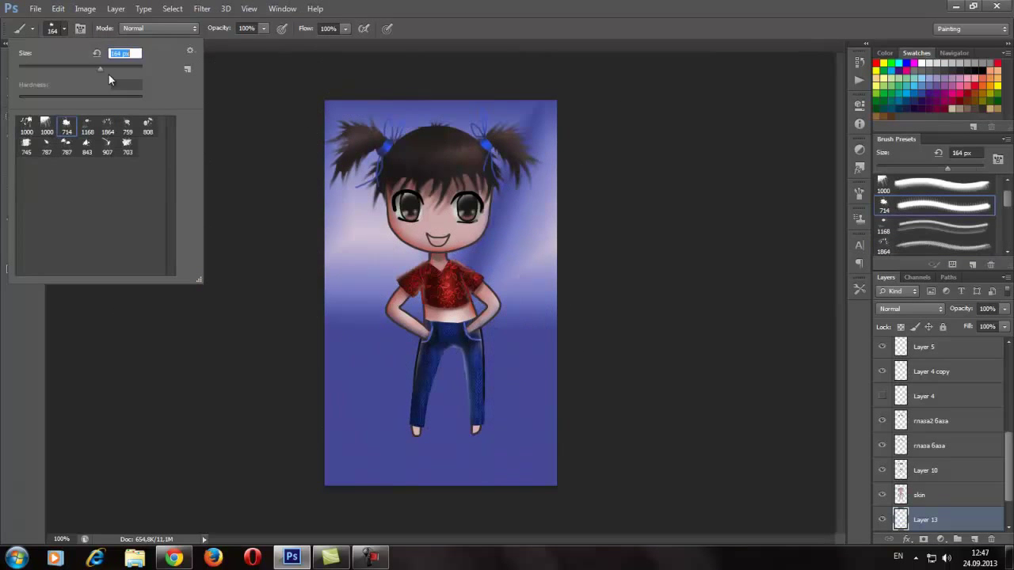
double_click(27, 122)
click(439, 261)
Reposition the splatter with Free Transform and commit it.
click(63, 28)
key(Escape)
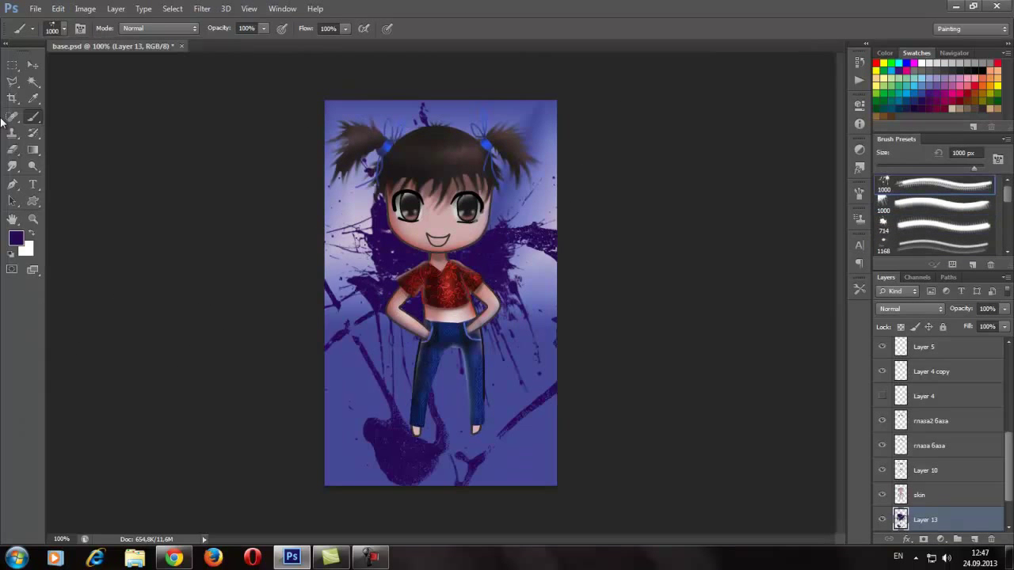
key(ctrl+t)
key(Return)
scroll(888, 448, down, 2)
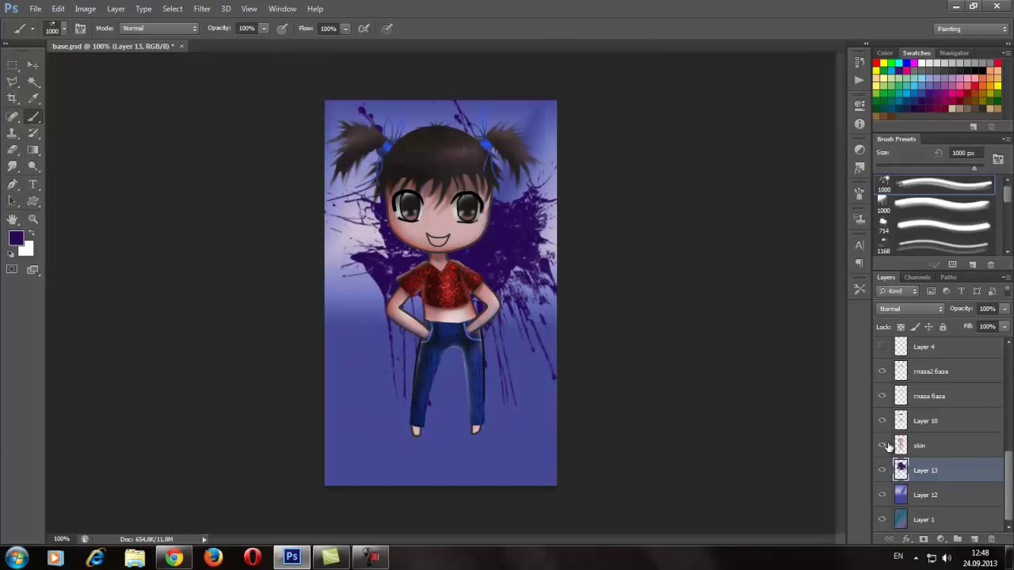
Paint a black shadow under the feet with a 60 px soft round brush.
key(d)
right_click(466, 299)
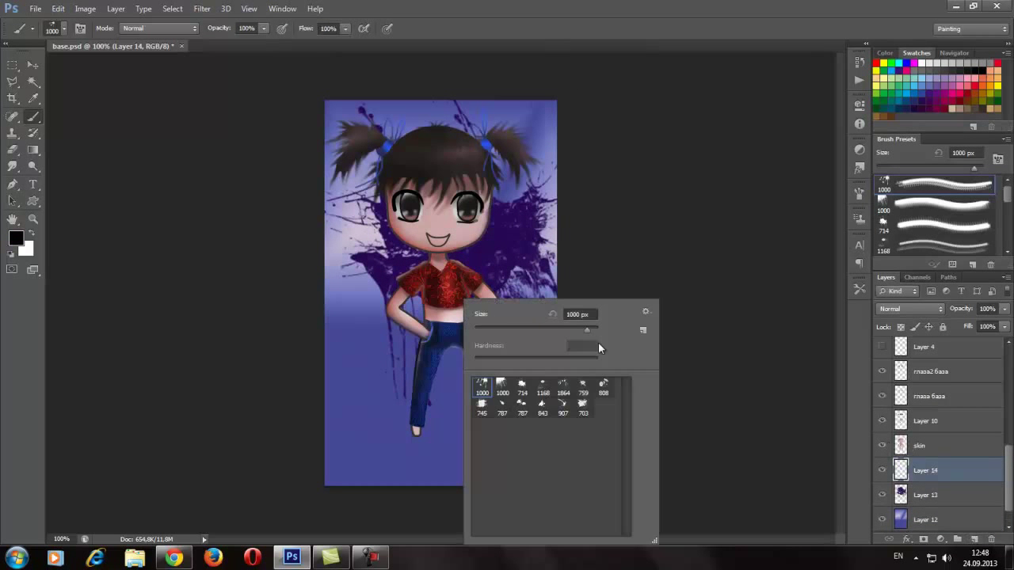
double_click(554, 475)
key(ctrl+plus)
scroll(400, 432, down, 3)
drag(467, 420, 507, 420)
Smudge the shadow leftward, then reduce the Smudge brush to 11 px.
key(r)
right_click(482, 299)
mouse_move(316, 415)
mouse_down()
mouse_move(388, 420)
mouse_move(341, 427)
mouse_up()
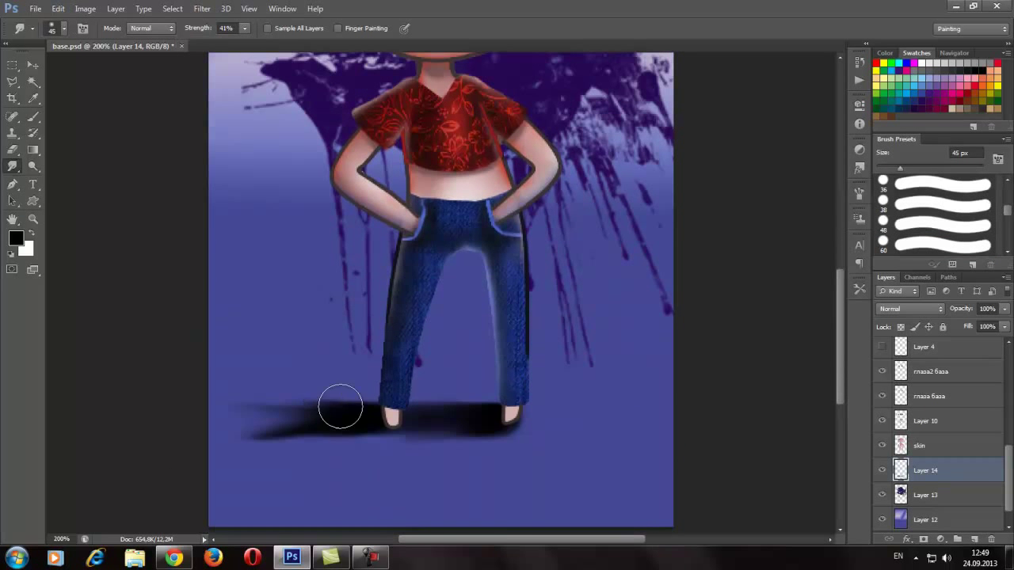
right_click(325, 407)
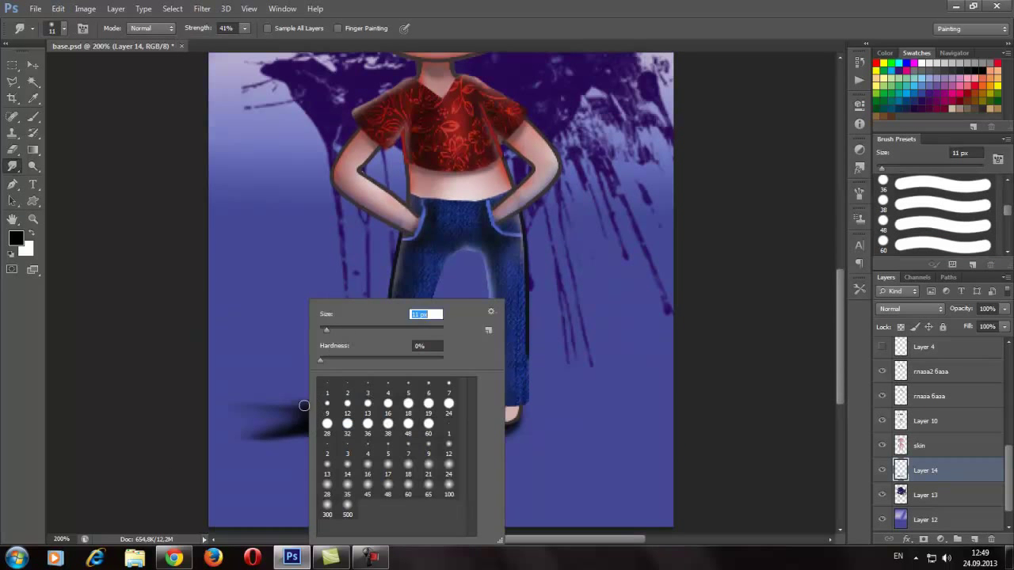
text(11)
key(Return)
key(ctrl+minus)
Select the bottom band and fill it with a gradient lightening toward the right.
key(m)
drag(317, 405, 626, 505)
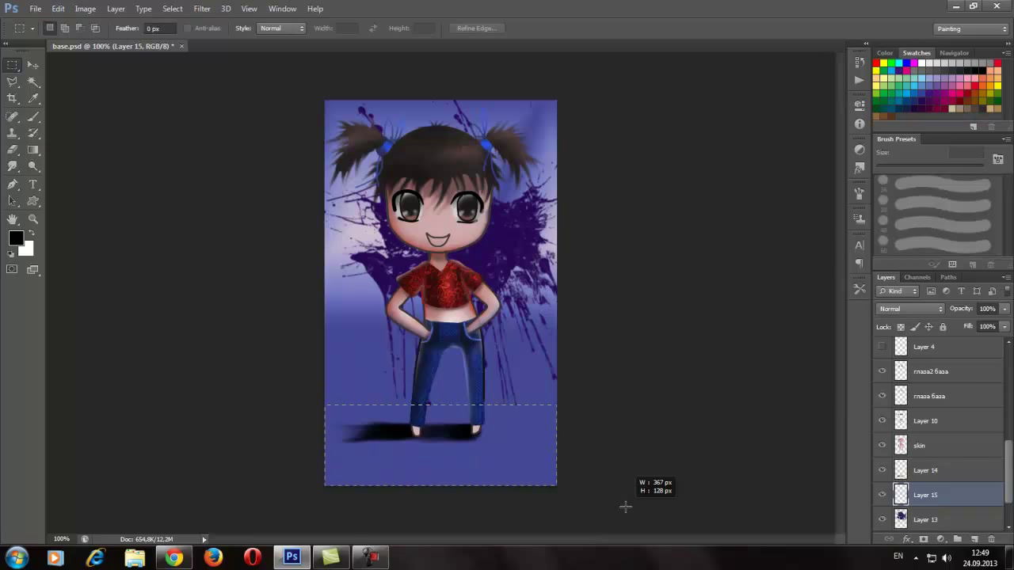
key(g)
drag(336, 475, 409, 430)
key(ctrl+z)
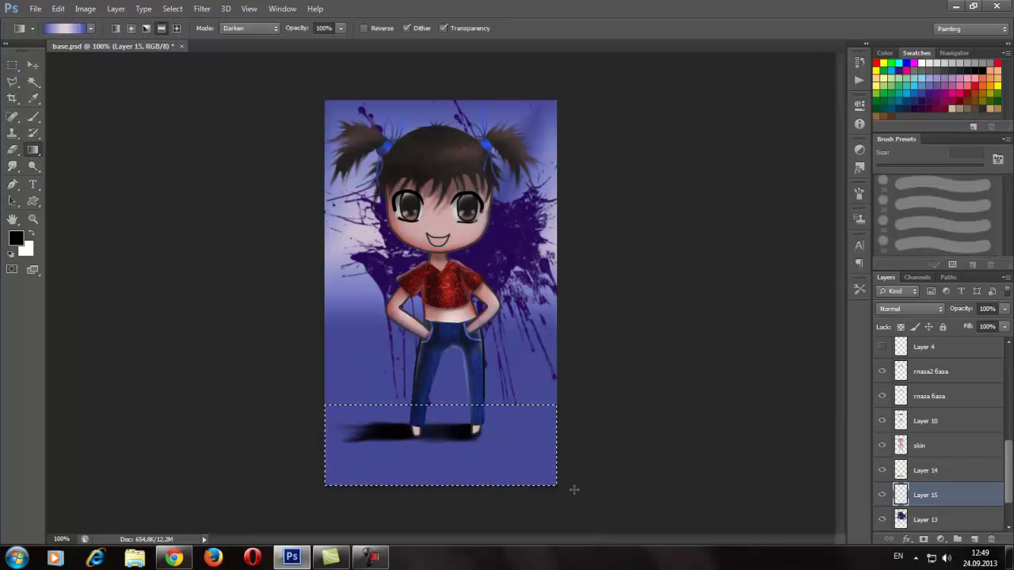
drag(572, 486, 360, 443)
Give the floor layer a checkered Pattern Overlay, loading the Patterns 2 library.
double_click(950, 495)
click(814, 361)
click(863, 393)
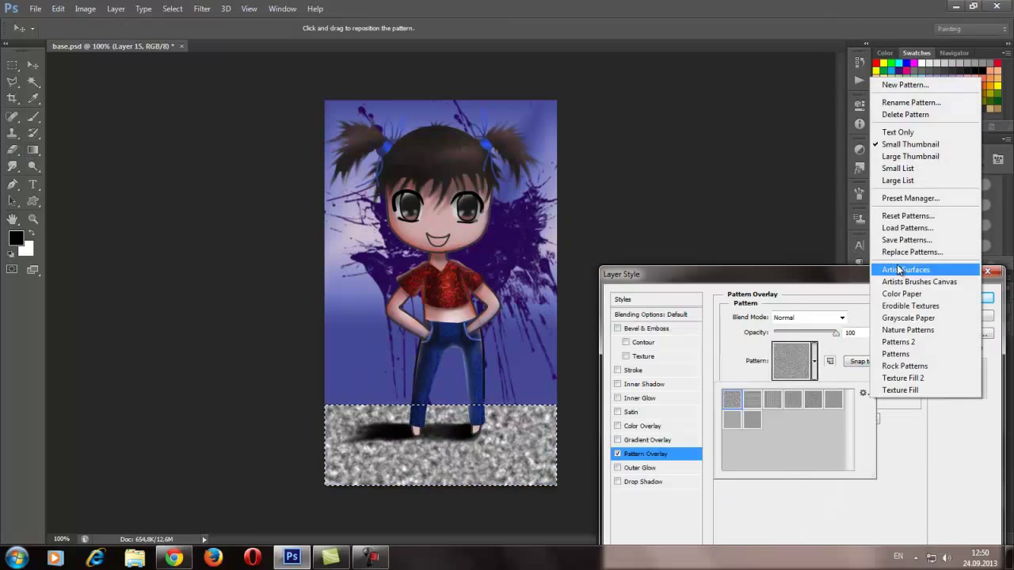
click(910, 269)
key(Return)
click(863, 393)
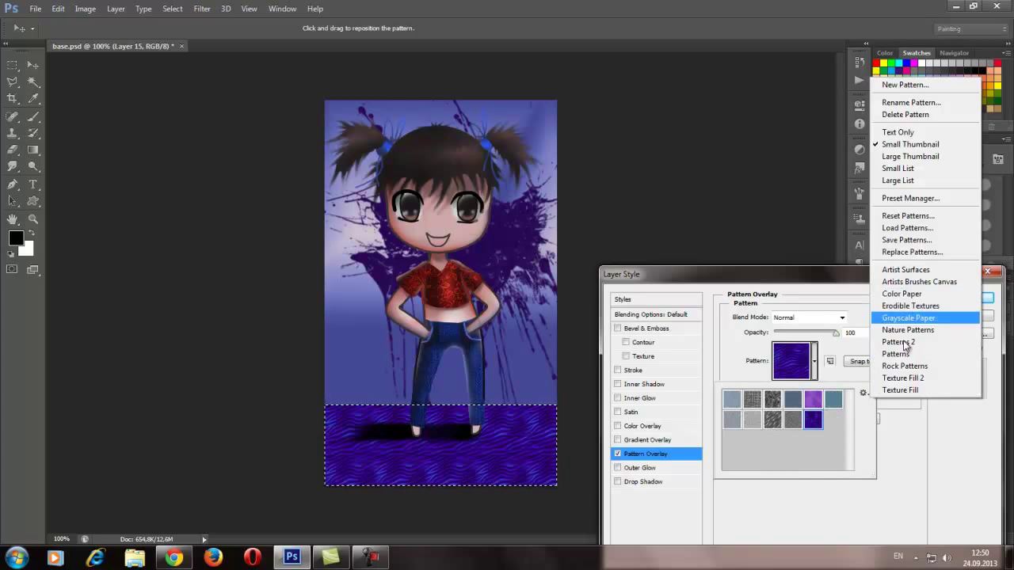
click(899, 342)
key(Return)
click(863, 392)
click(896, 354)
key(Return)
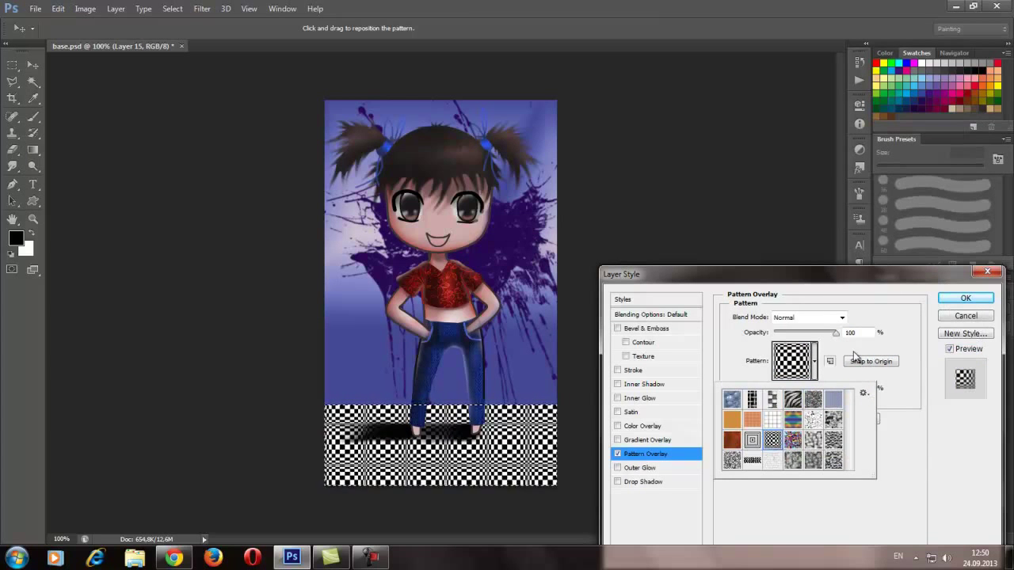
key(Return)
key(Return)
Apply a Perspective transform spreading the floor's bottom corners outward.
key(ctrl+t)
click(85, 8)
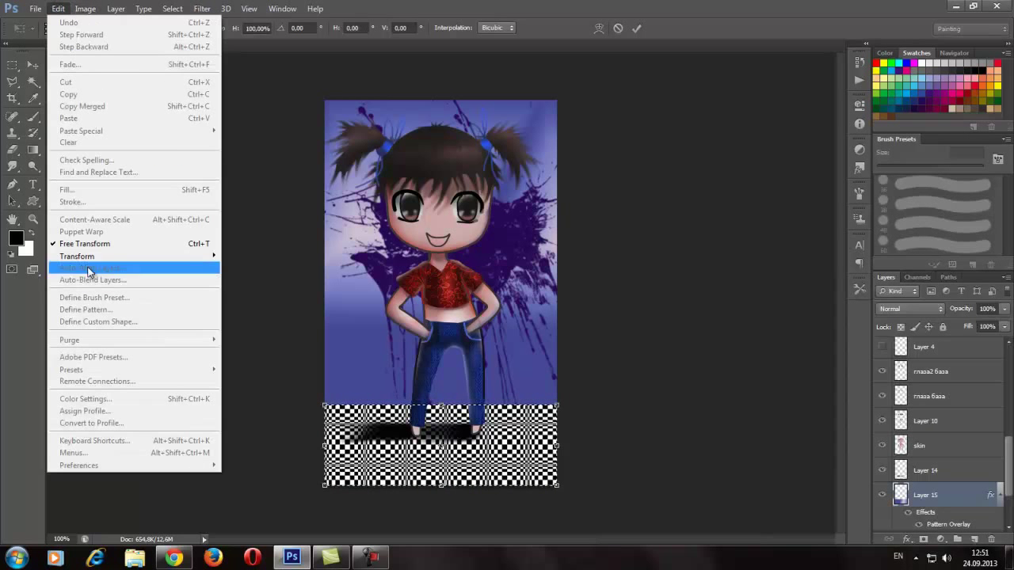
click(261, 345)
drag(558, 485, 662, 489)
key(Return)
Fill the floor with a dark-to-light gradient and rotate it about half a turn.
click(33, 150)
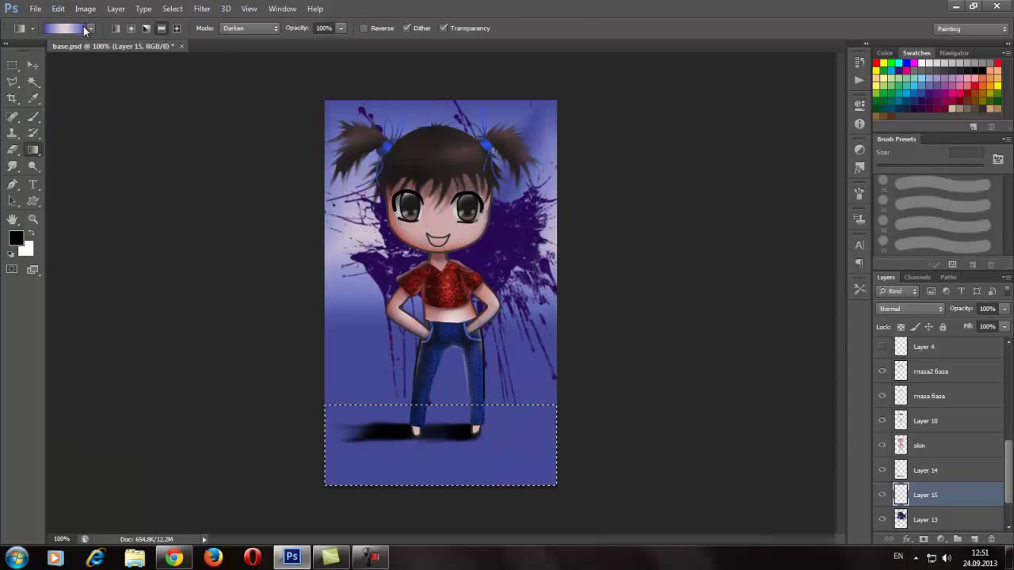
click(91, 28)
click(119, 79)
drag(396, 412, 491, 475)
key(ctrl+t)
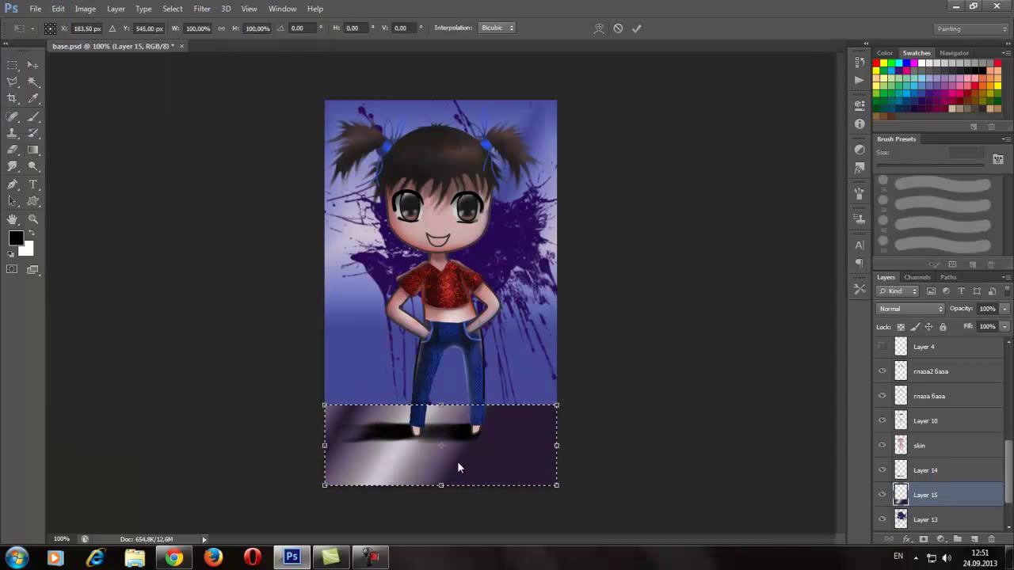
drag(602, 531, 277, 356)
Commit the floor rotation and add a new empty layer for the mist.
key(b)
key(Return)
click(34, 72)
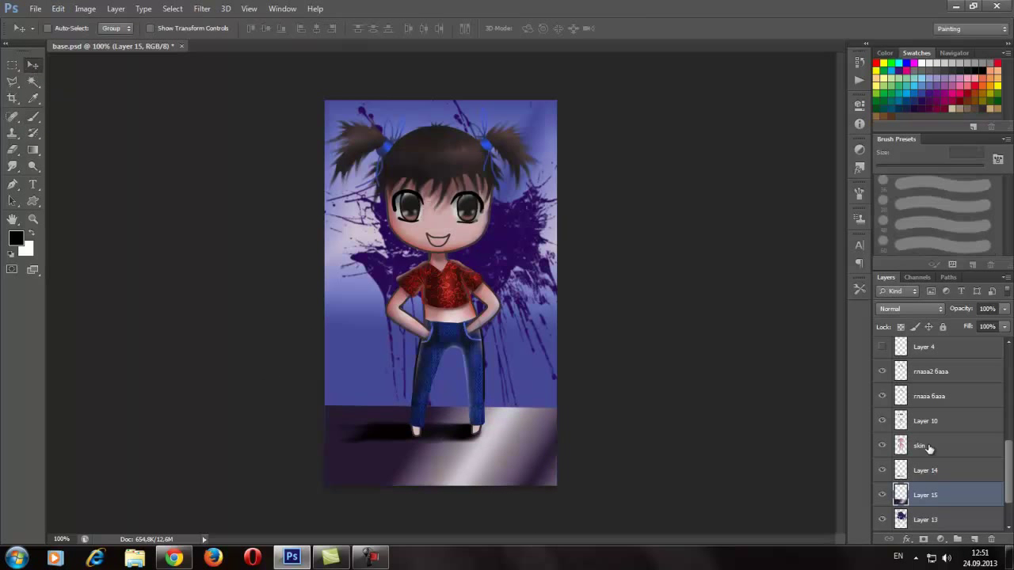
click(33, 150)
Select a band just above the floor and fill it with a whitish gradient.
drag(440, 360, 441, 416)
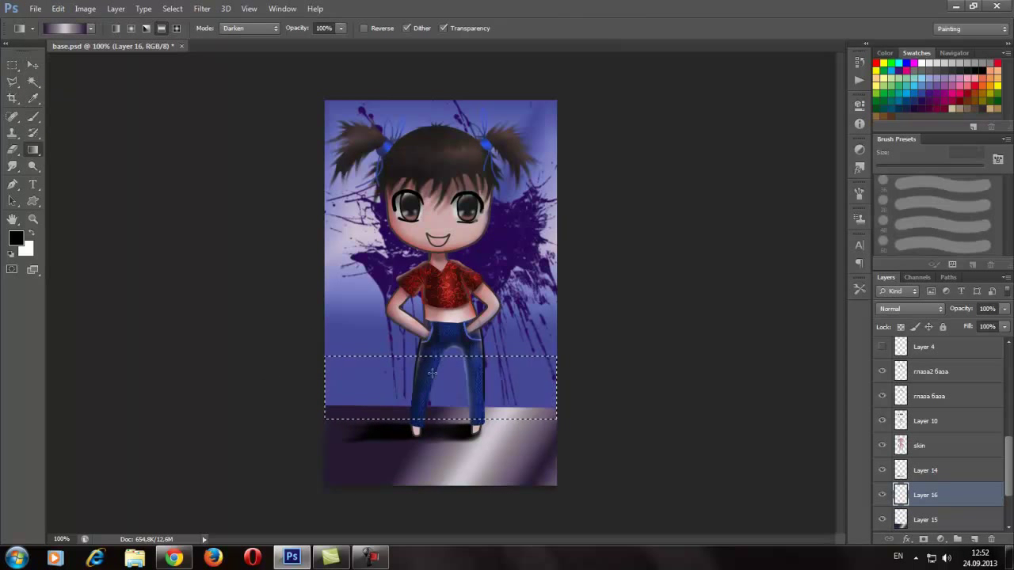
click(202, 8)
key(Escape)
Soften the mist band with a Gaussian Blur at a raised radius.
click(202, 8)
click(396, 224)
key(Escape)
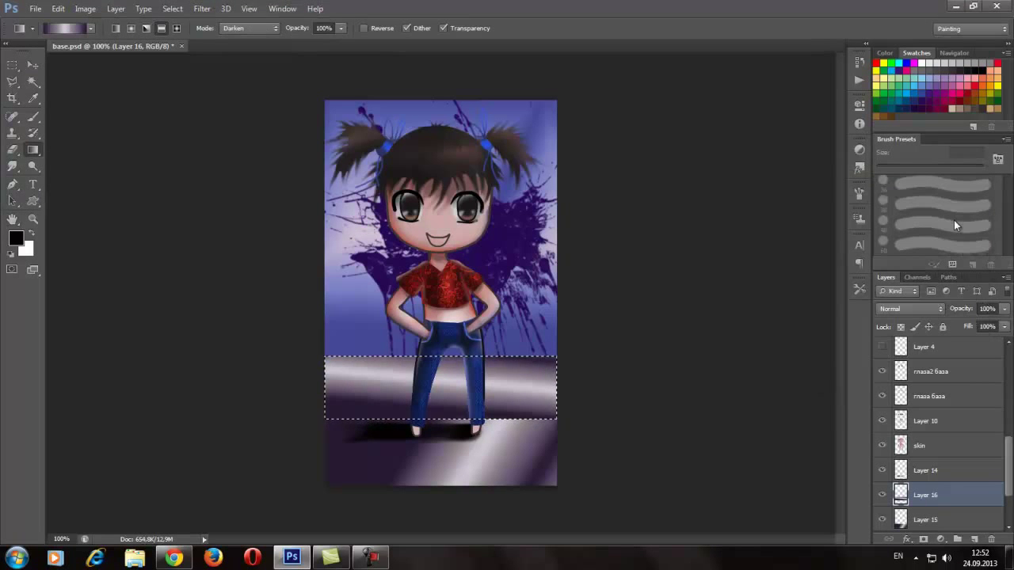
click(202, 8)
click(396, 225)
drag(789, 363, 784, 365)
key(Return)
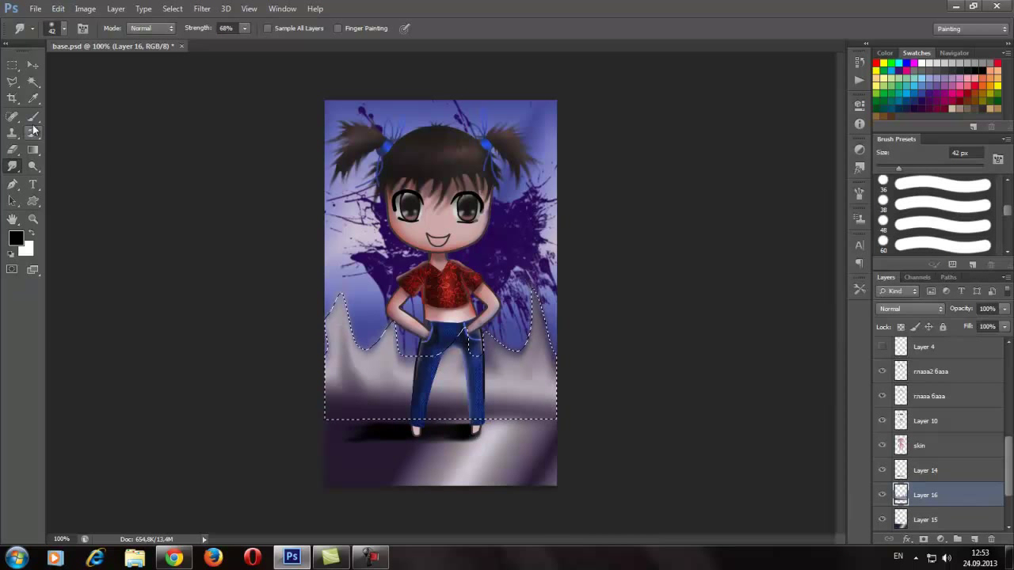
Paint bluish mist over the lower band and preview it in the Filter Gallery.
key(b)
alt+click(352, 274)
right_click(348, 298)
key(Escape)
drag(332, 373, 381, 384)
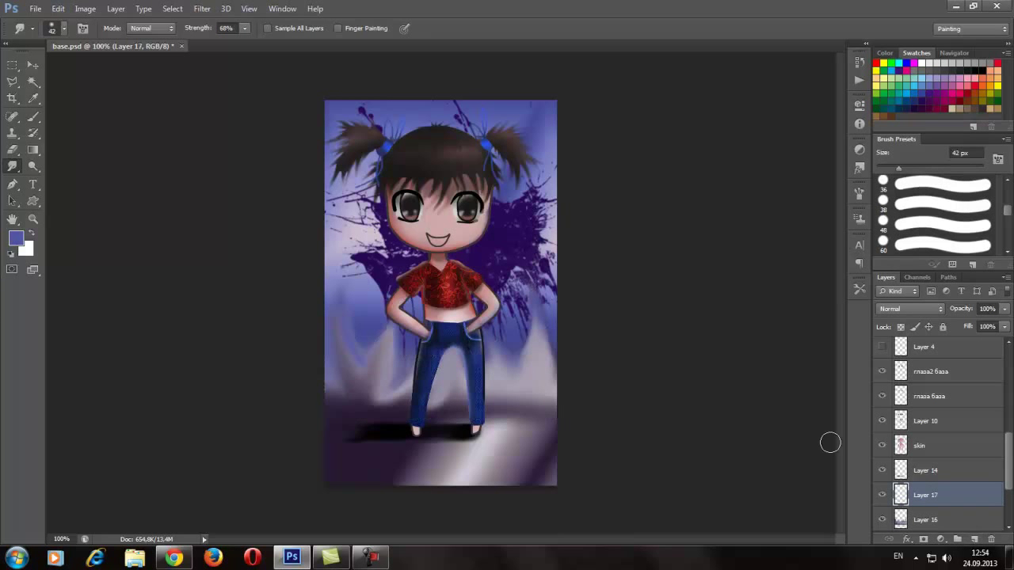
key(ctrl+alt+f)
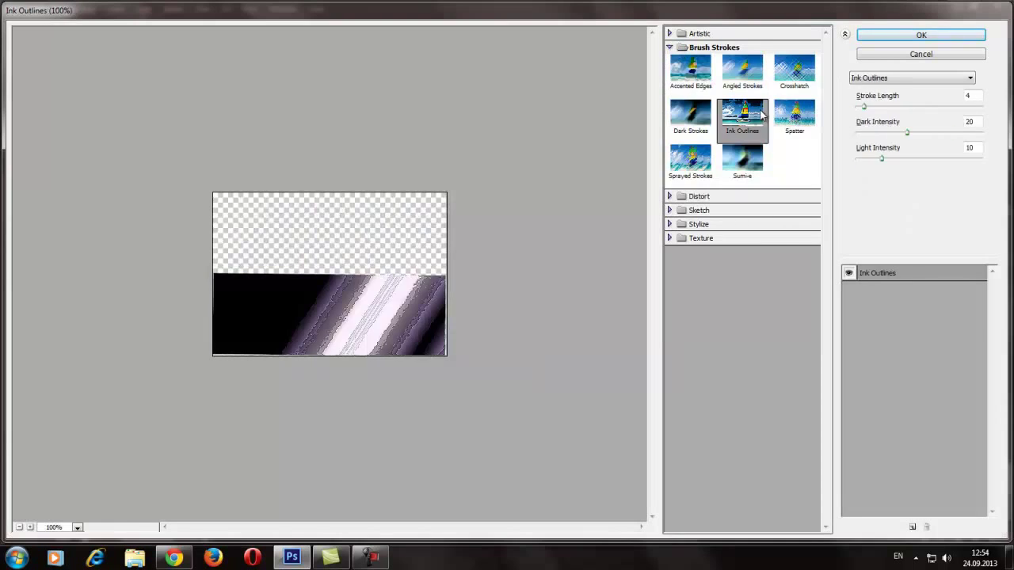
key(Return)
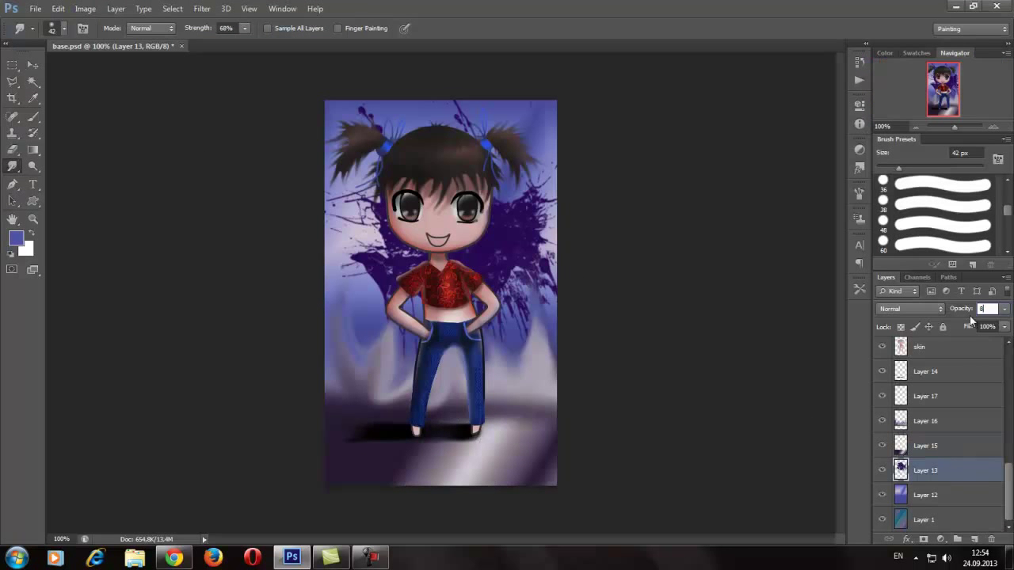
Fade the splatter layer to 60% and sign '13' beside the girl with a 3 px brush.
text(0)
key(Return)
key(b)
key(ctrl+plus)
key(ctrl+plus)
right_click(384, 293)
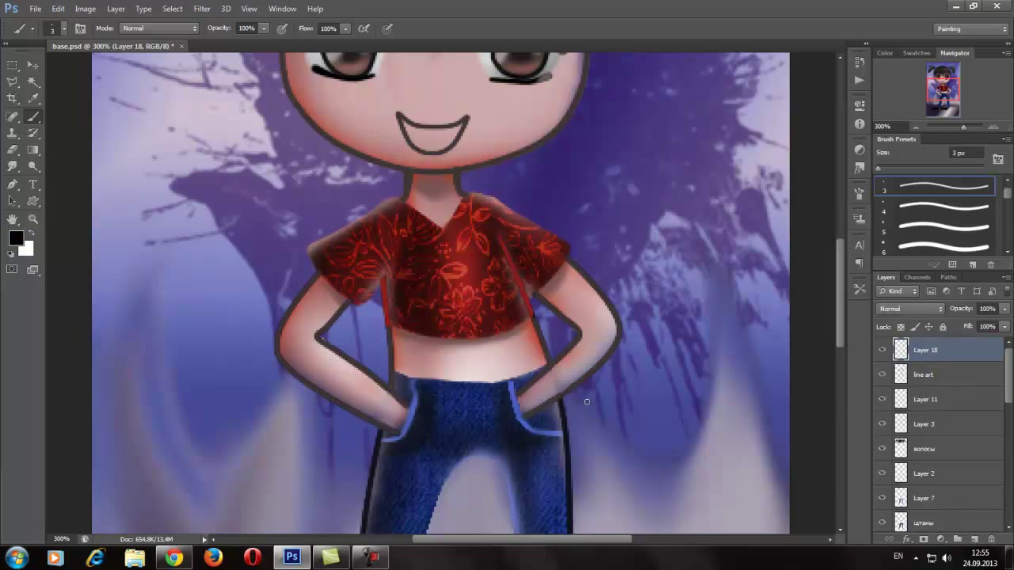
key(ctrl+minus)
key(ctrl+minus)
text(50)
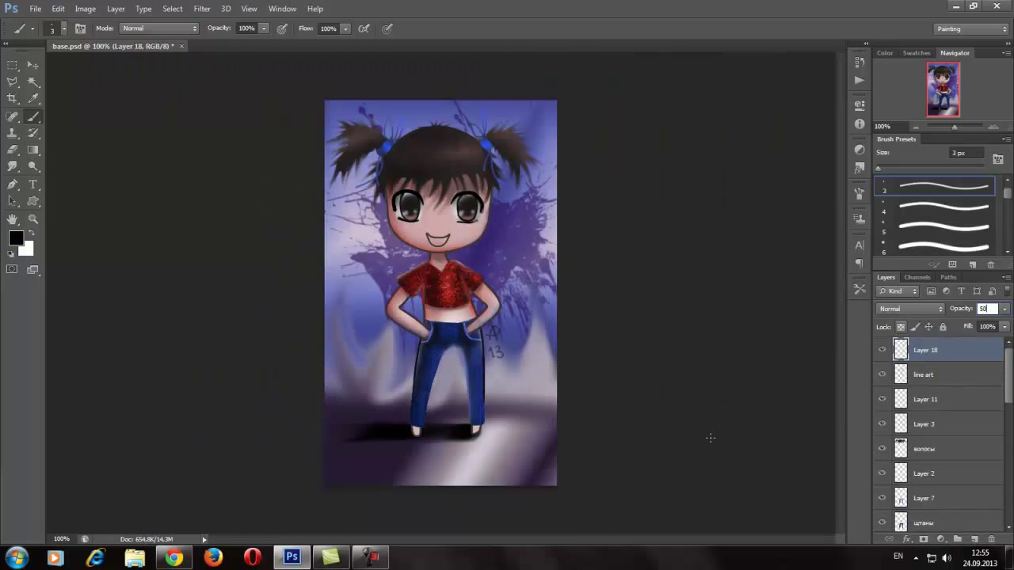
Set the signature layer to 50% opacity and move it up beside the face.
key(Return)
key(v)
drag(514, 395, 494, 278)
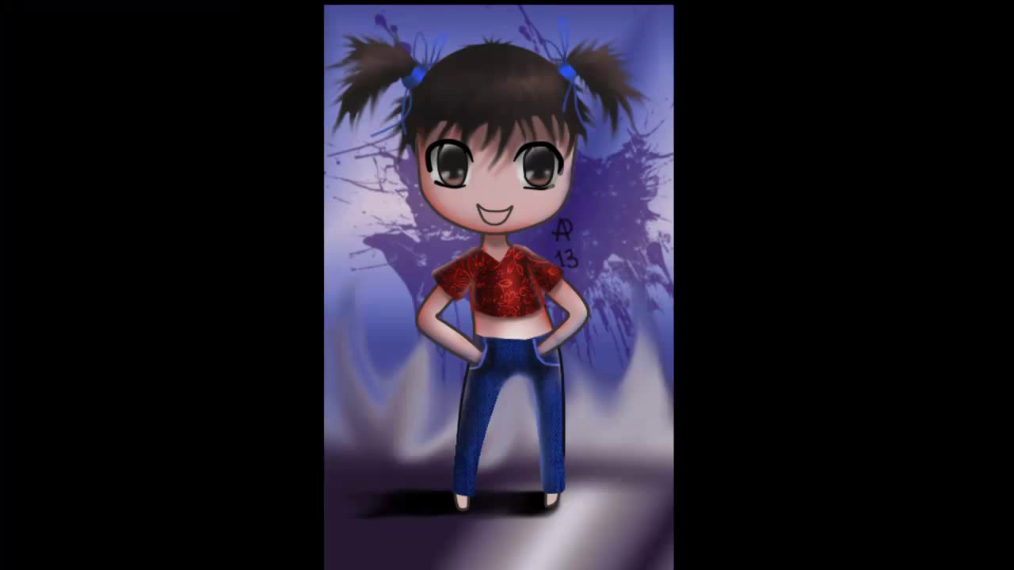